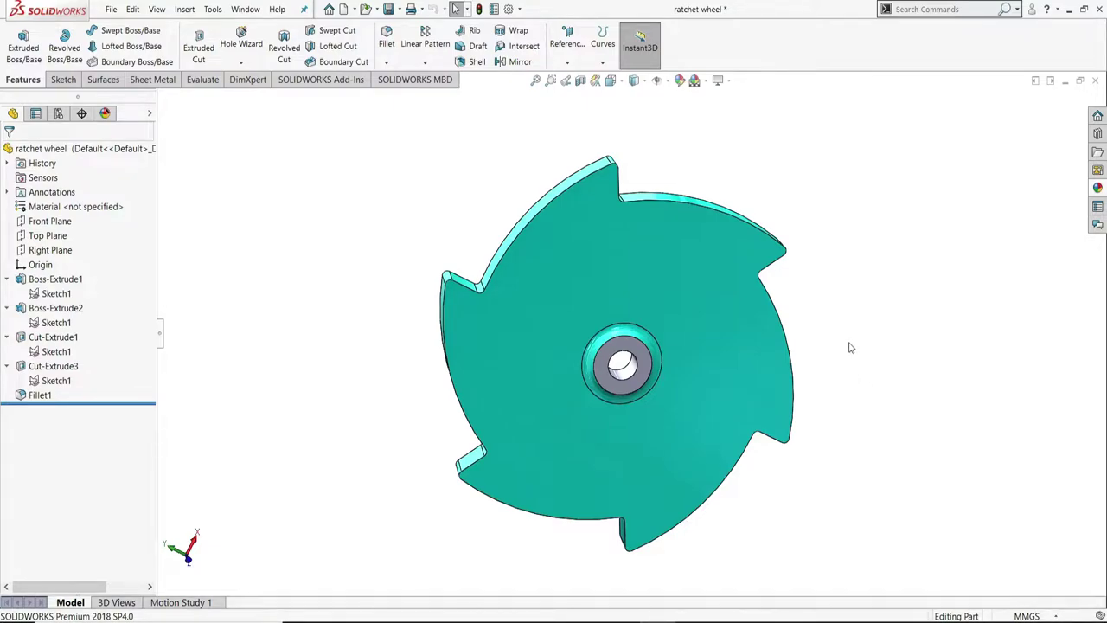
Step: Orbit the ratchet wheel model to view it obliquely
mouse_move(852, 338)
middle_down()
mouse_move(906, 320)
mouse_move(862, 375)
middle_up()
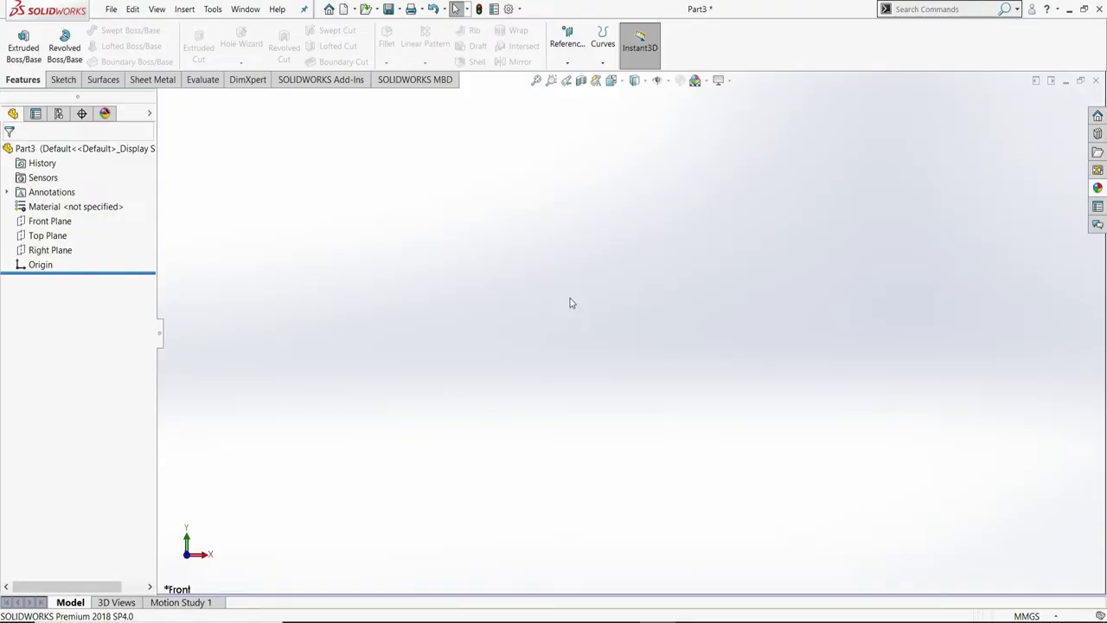
Step: Start a Front Plane sketch and draw two concentric circles centred on the origin
click(68, 222)
click(110, 201)
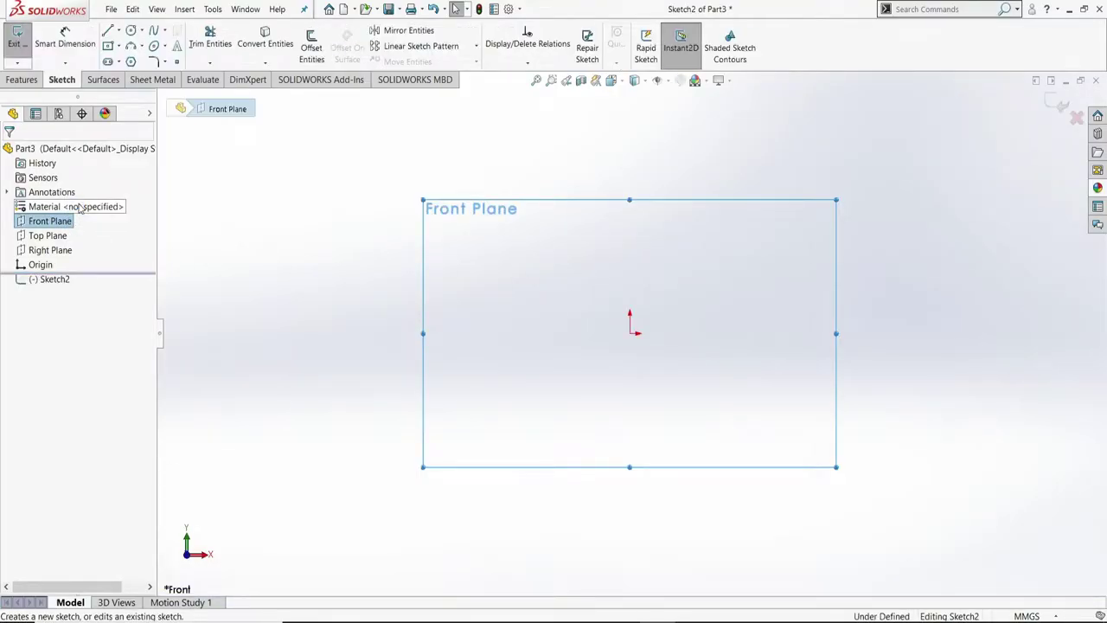
click(136, 32)
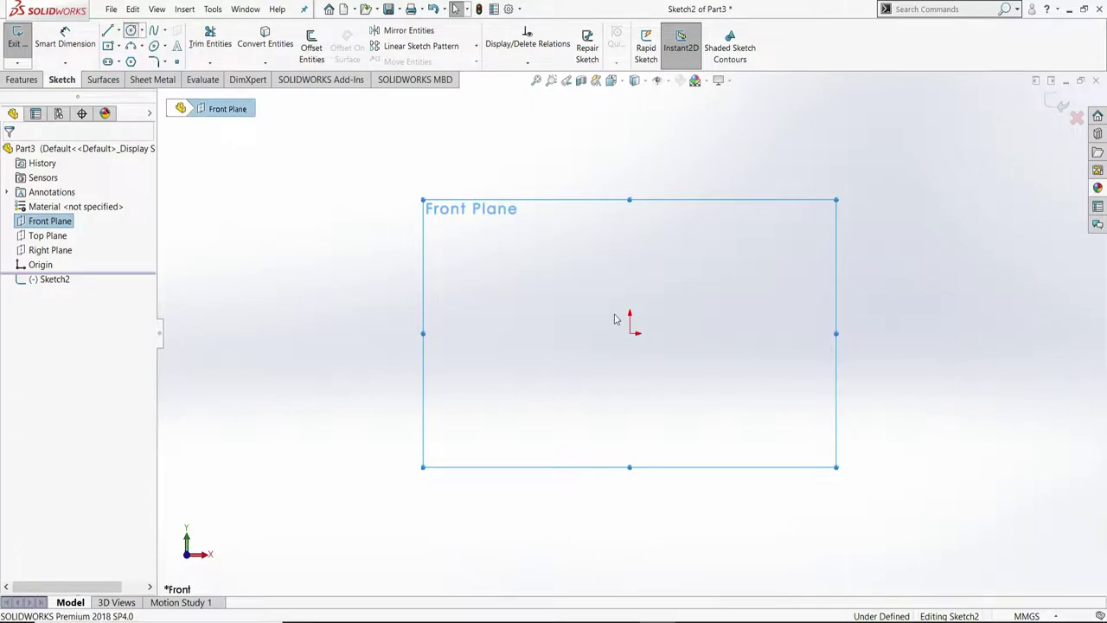
click(630, 333)
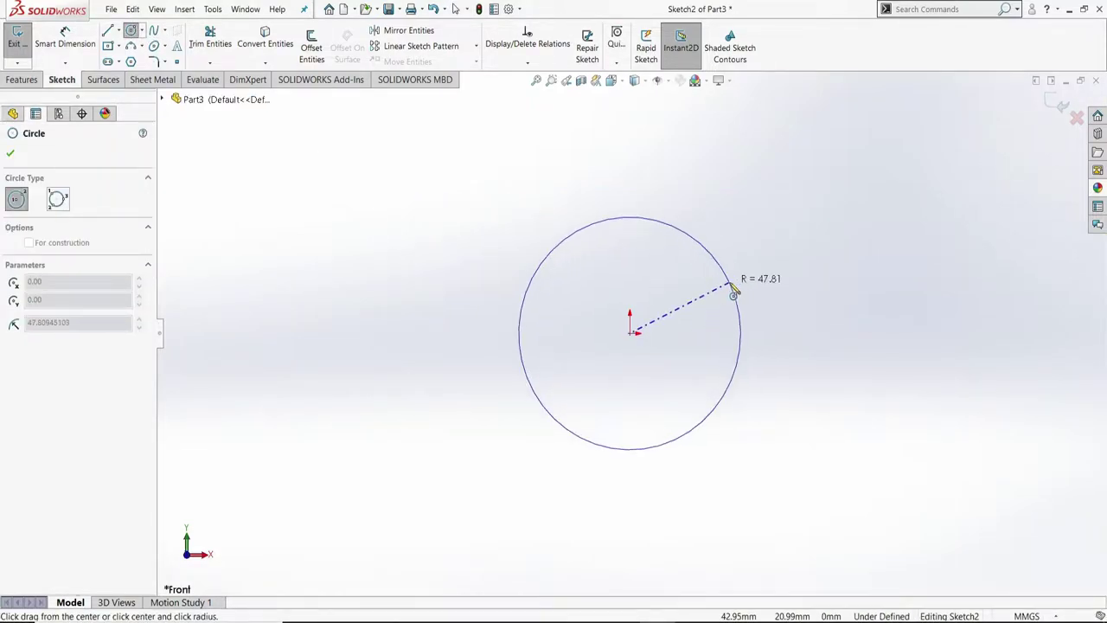
click(733, 291)
click(630, 333)
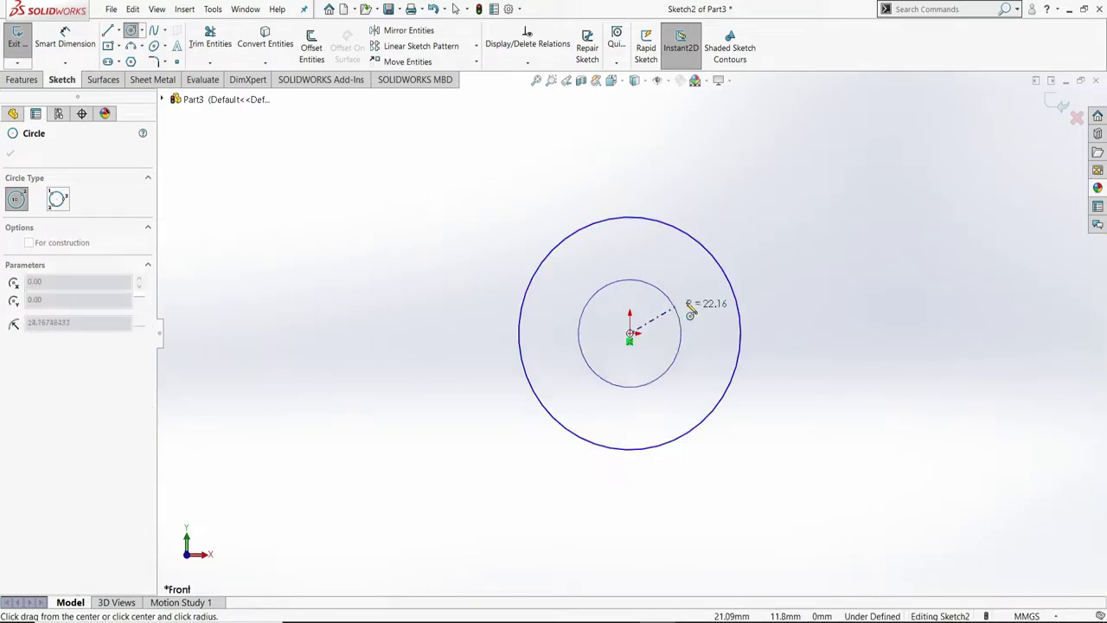
click(692, 309)
right_click(698, 312)
click(727, 312)
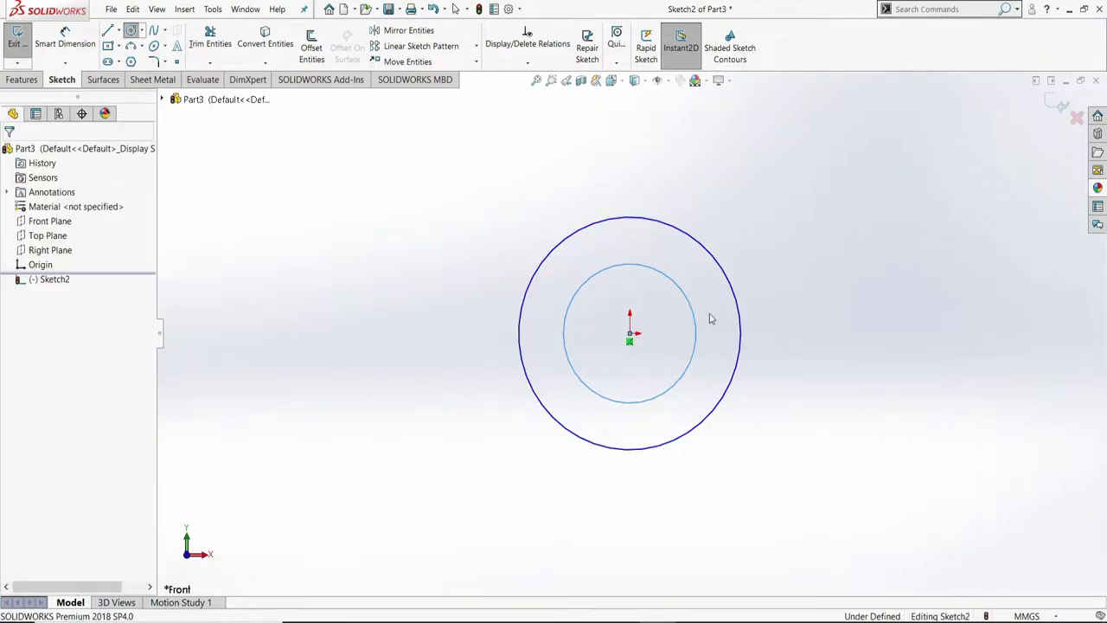
click(703, 464)
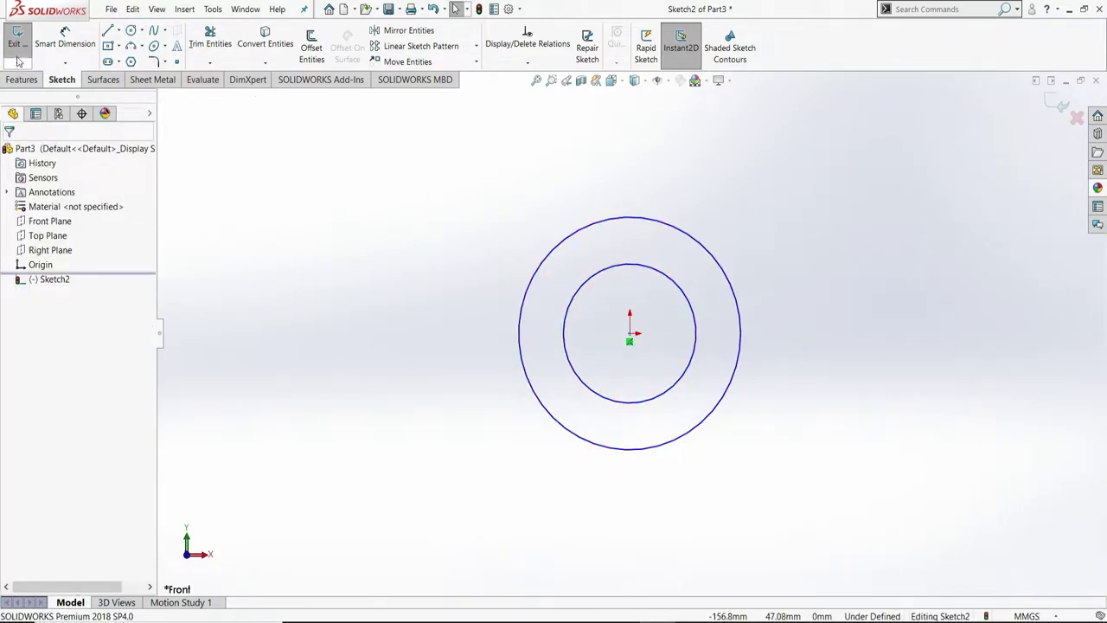
Step: Dimension the outer circle to Ø80 and the inner circle to Ø64
click(65, 39)
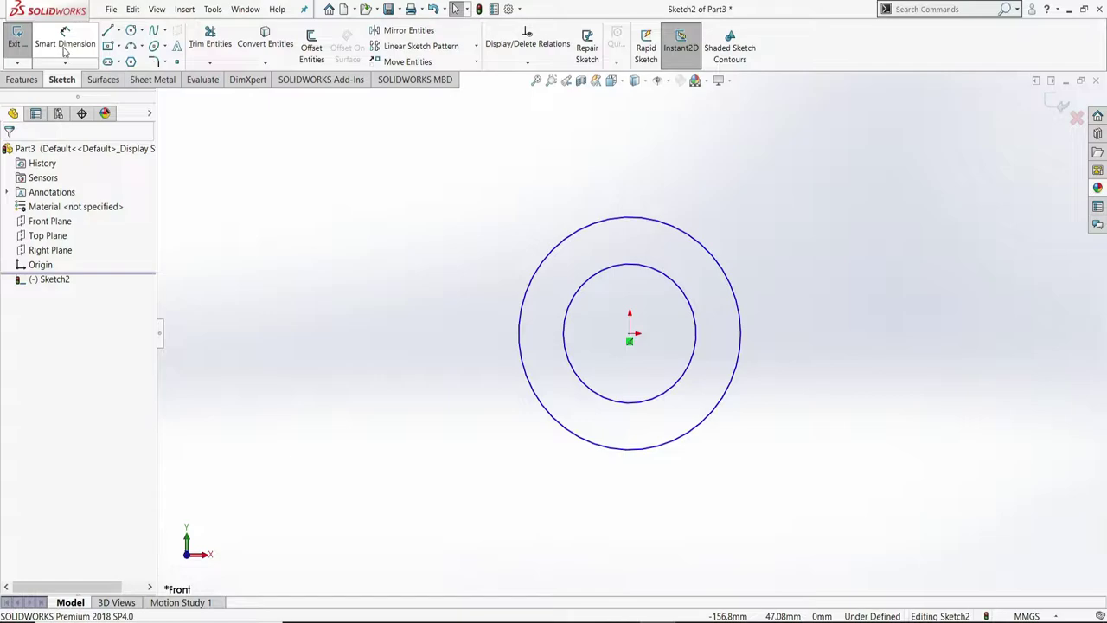
click(627, 217)
click(749, 262)
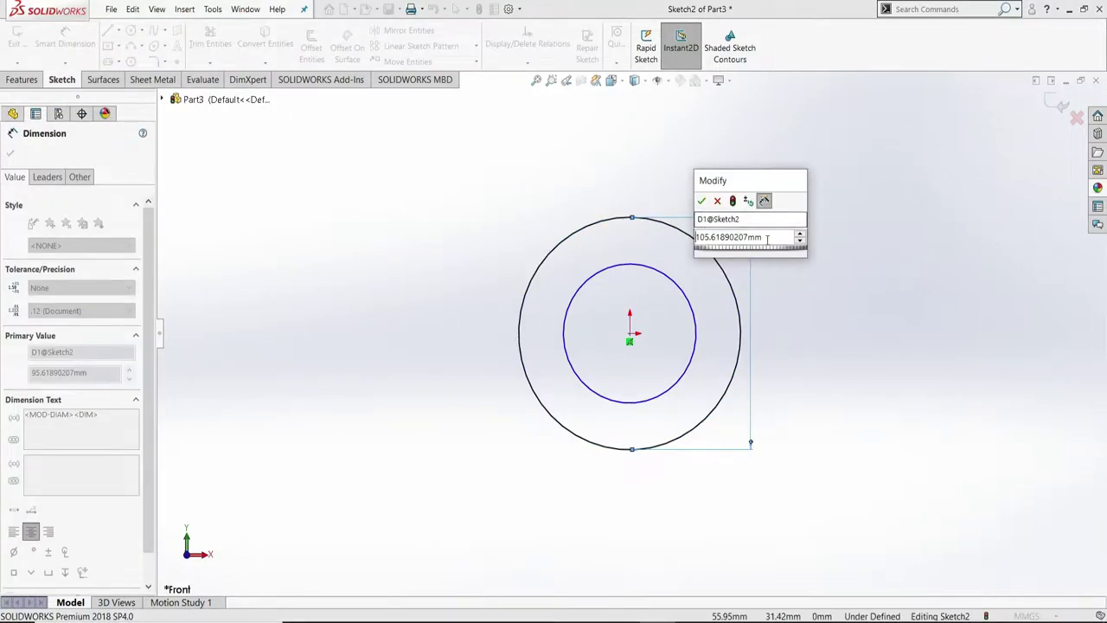
text(80)
key(Return)
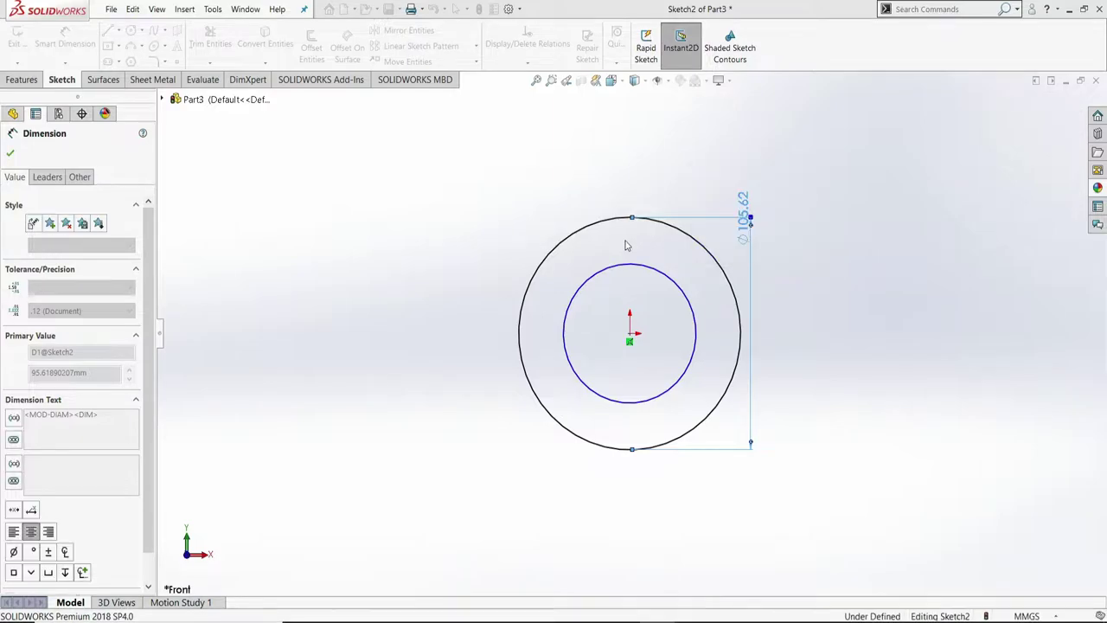
click(697, 348)
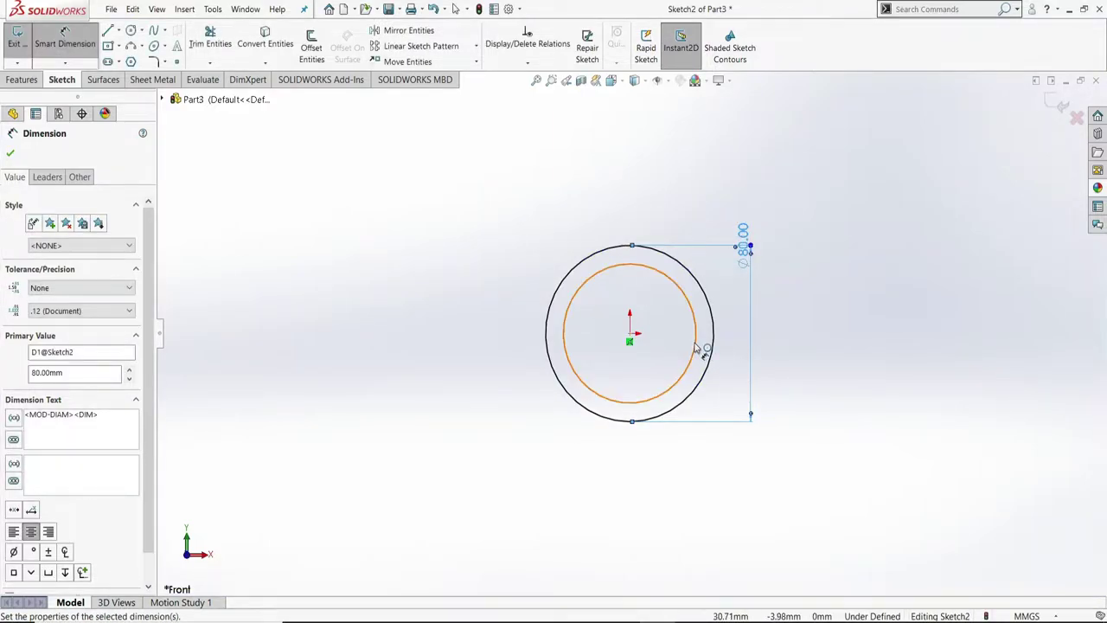
click(795, 334)
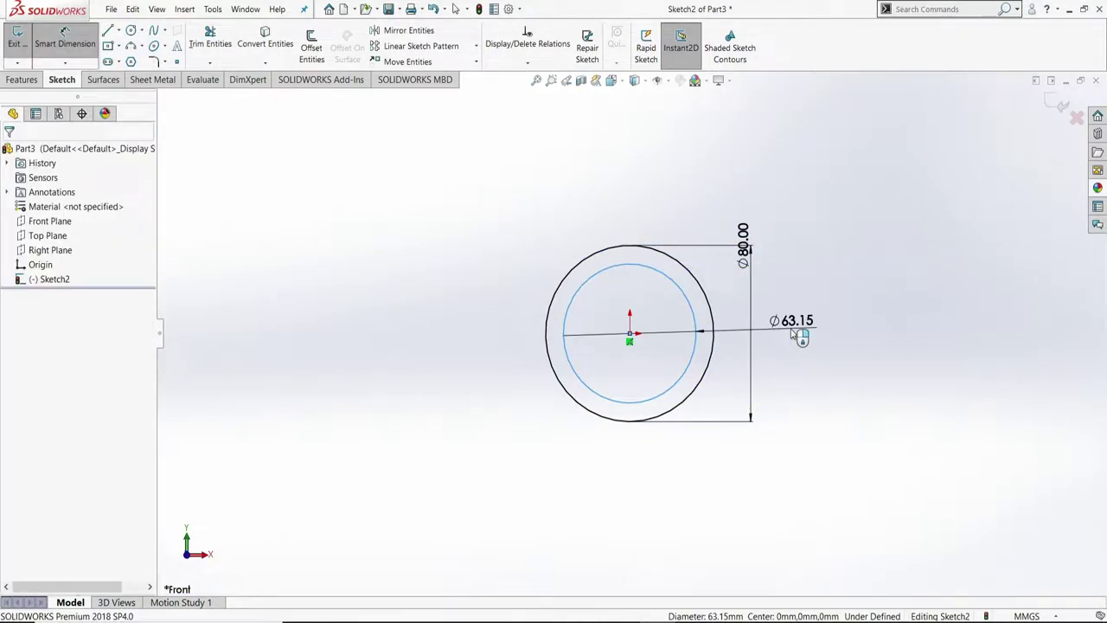
click(795, 334)
key(Escape)
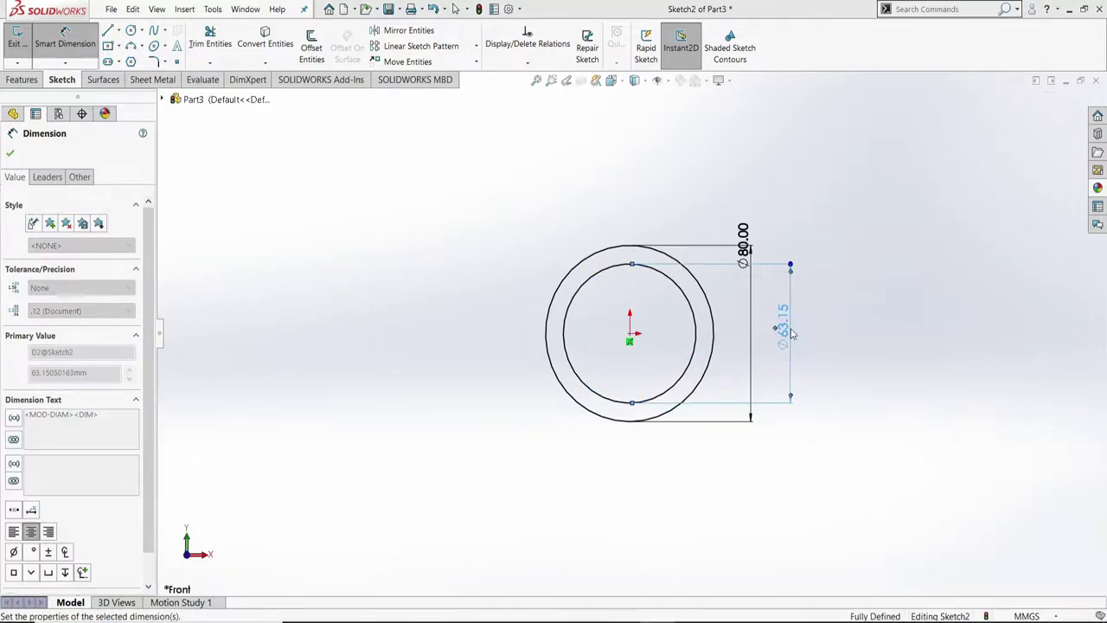
right_click(835, 279)
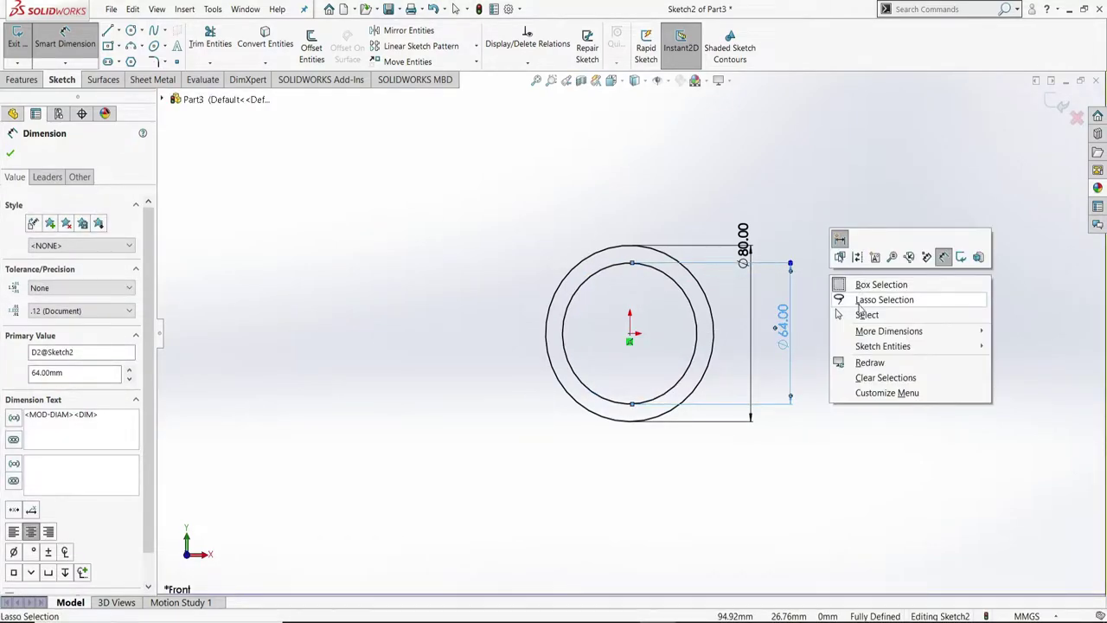
click(888, 315)
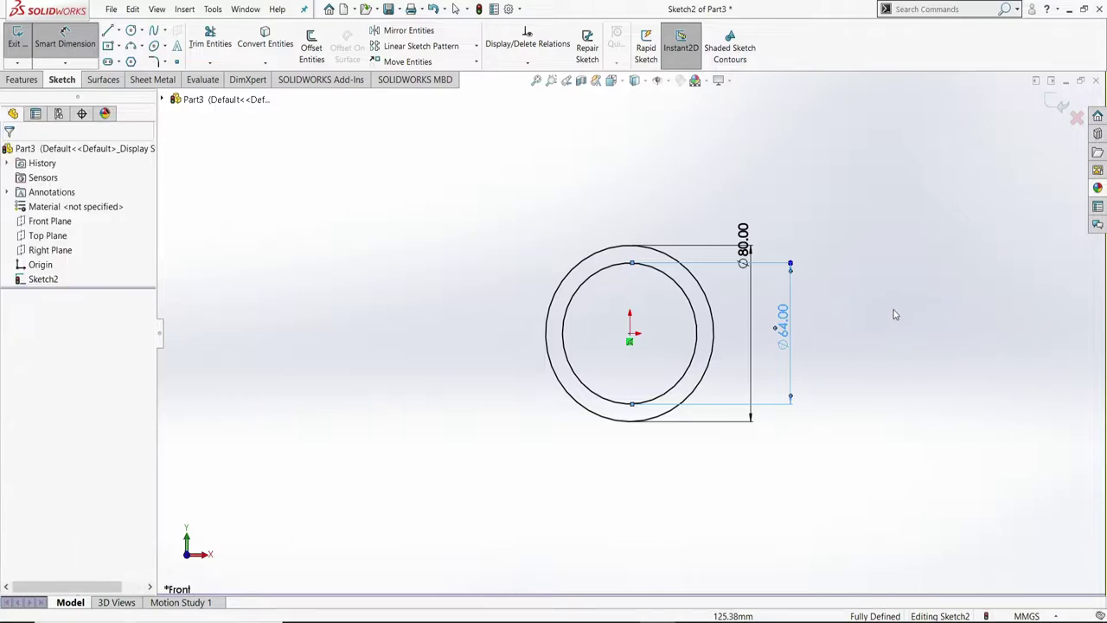
scroll(704, 280, down, 2)
scroll(778, 363, down, 1)
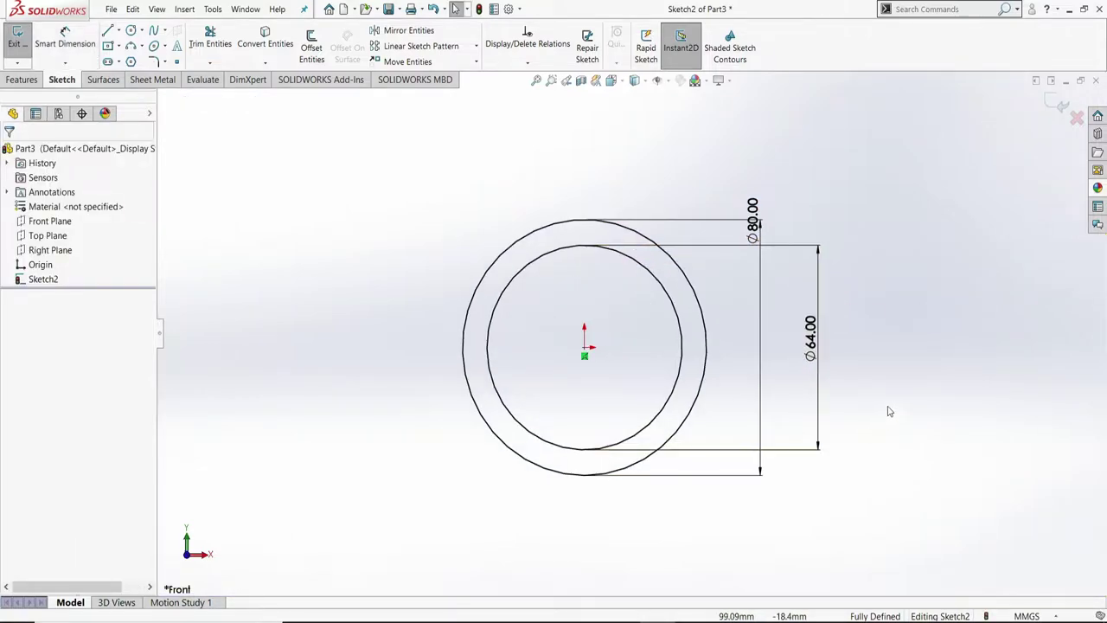
Step: Convert the Ø80 and Ø64 circles to construction geometry
click(694, 305)
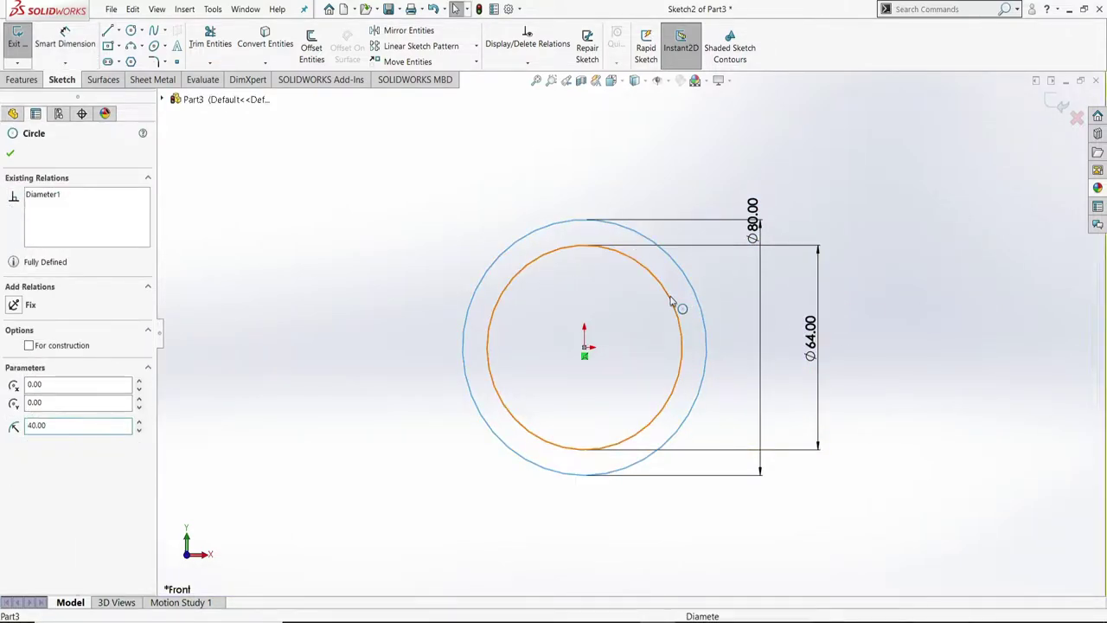
ctrl+click(674, 305)
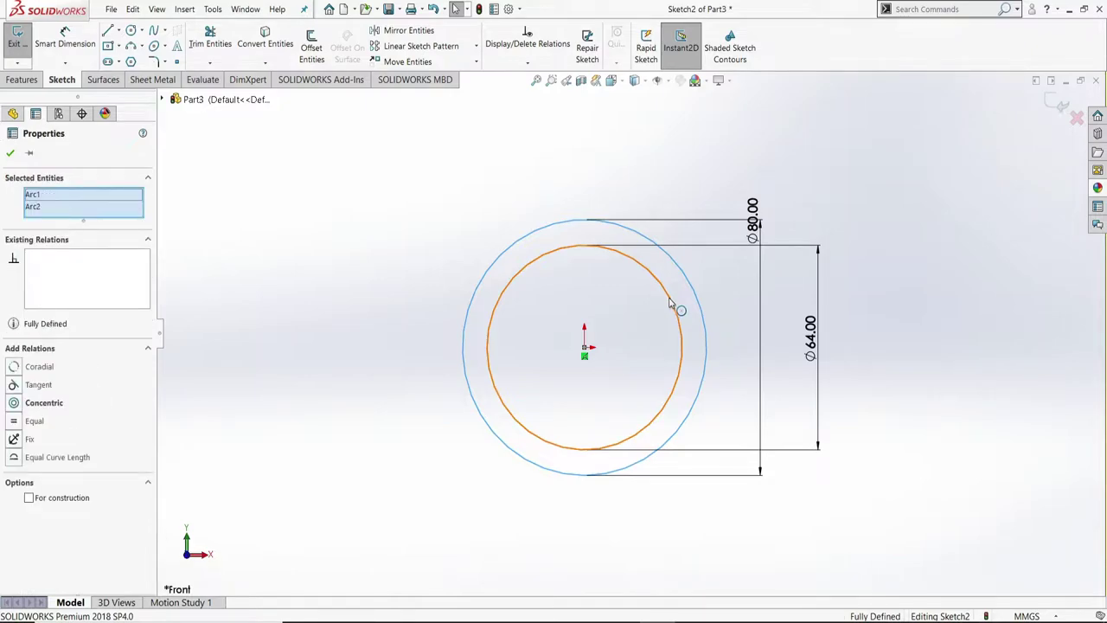
click(58, 501)
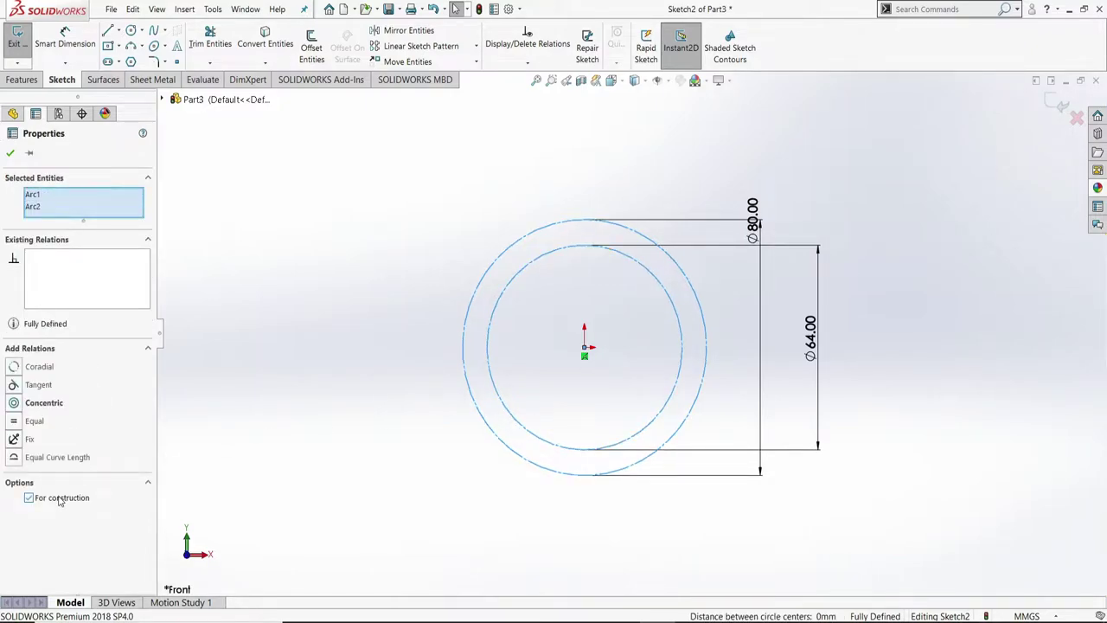
click(9, 155)
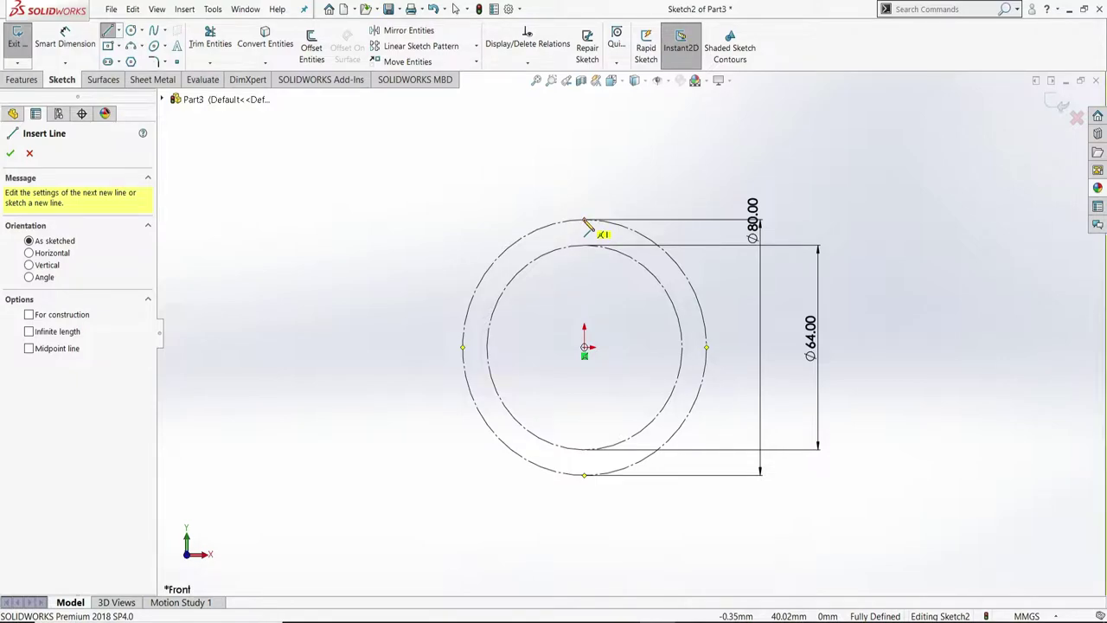
Step: Draw a vertical line from the outer circle's top to the inner circle's top
click(584, 221)
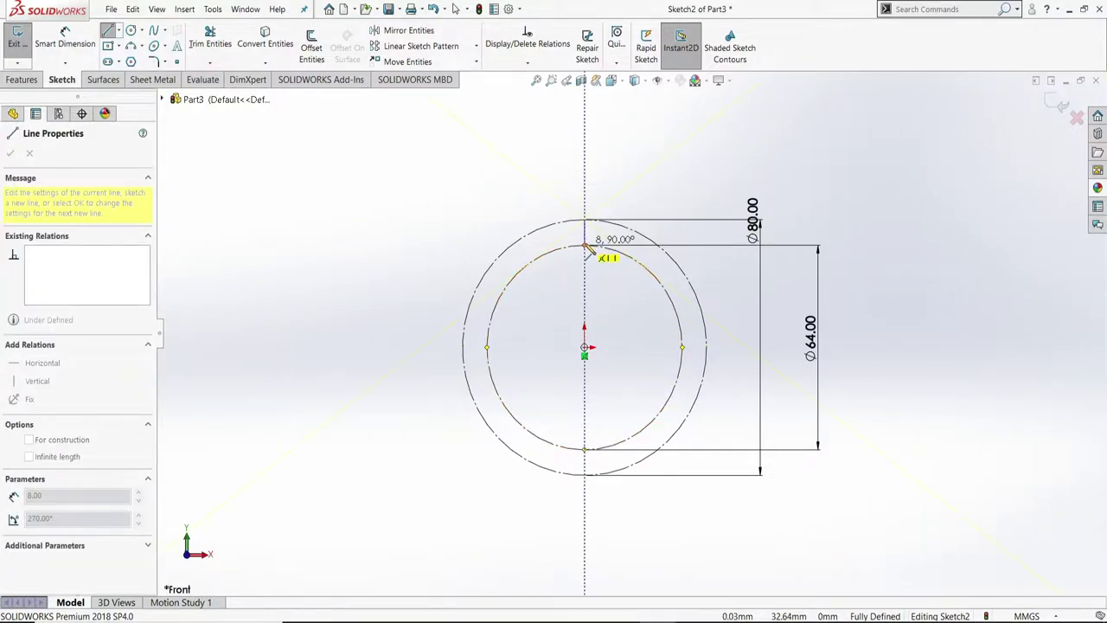
click(585, 249)
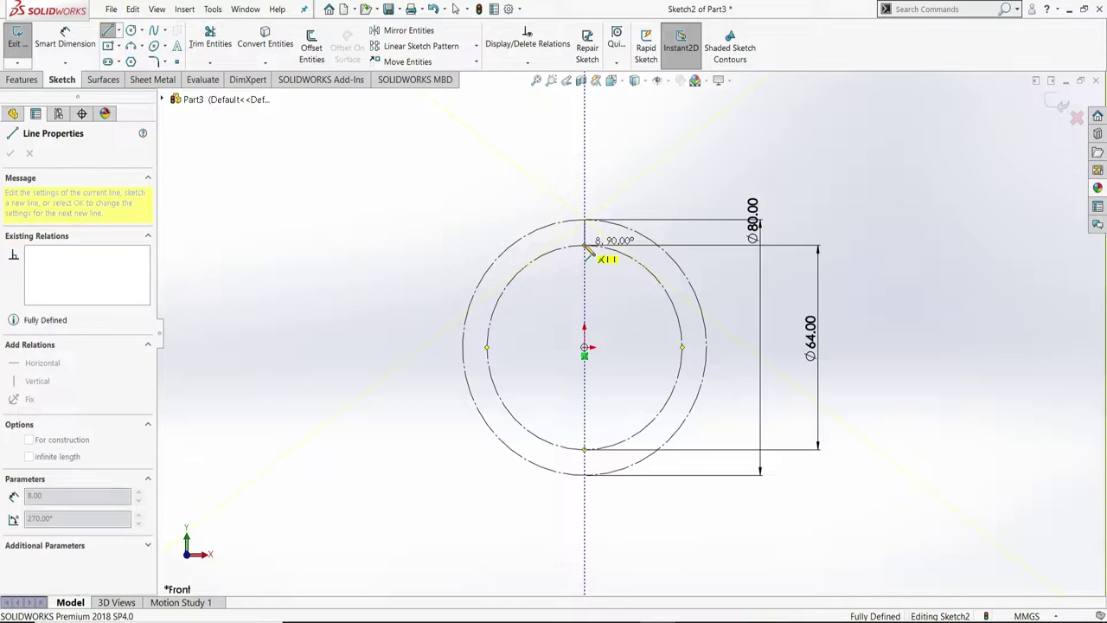
right_click(610, 301)
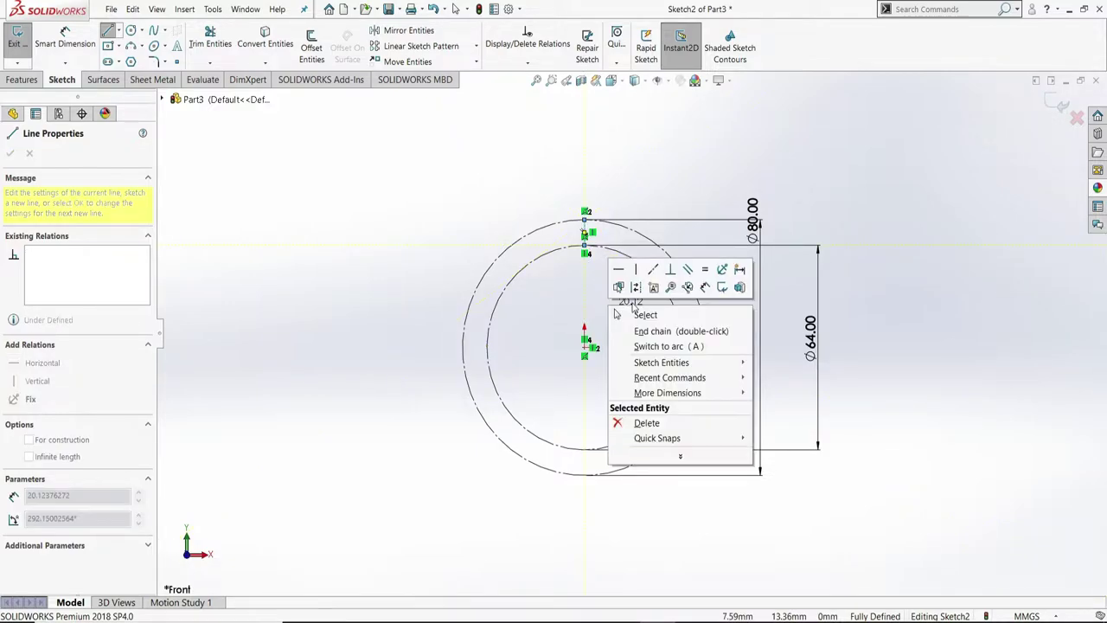
click(632, 317)
scroll(662, 276, down, 2)
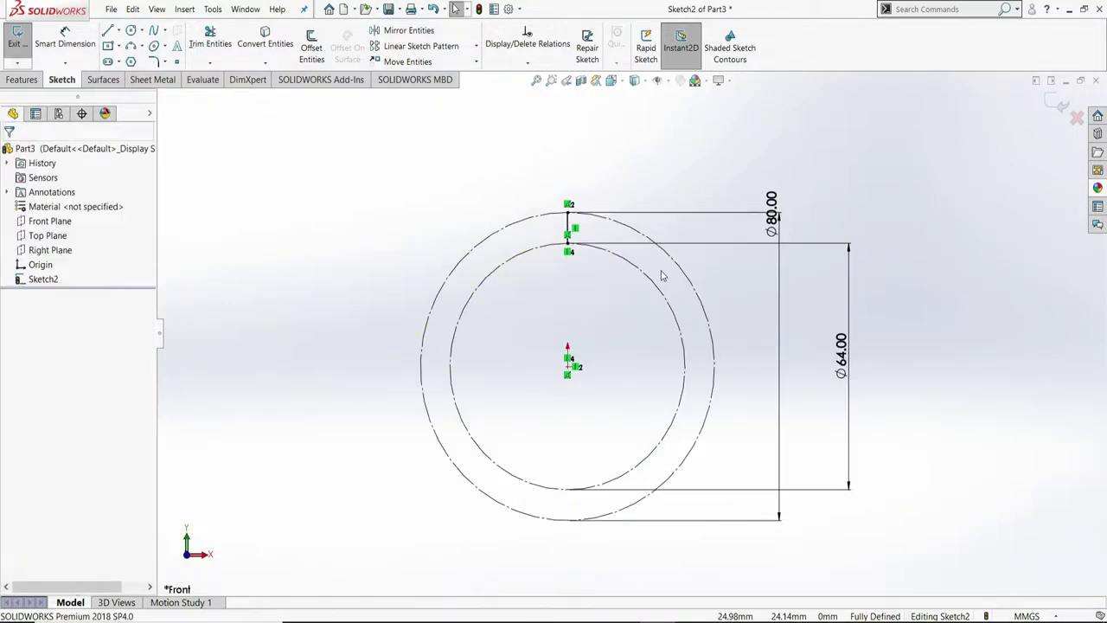
Step: Draw a 45° centerline from the origin out to the outer circle
click(118, 30)
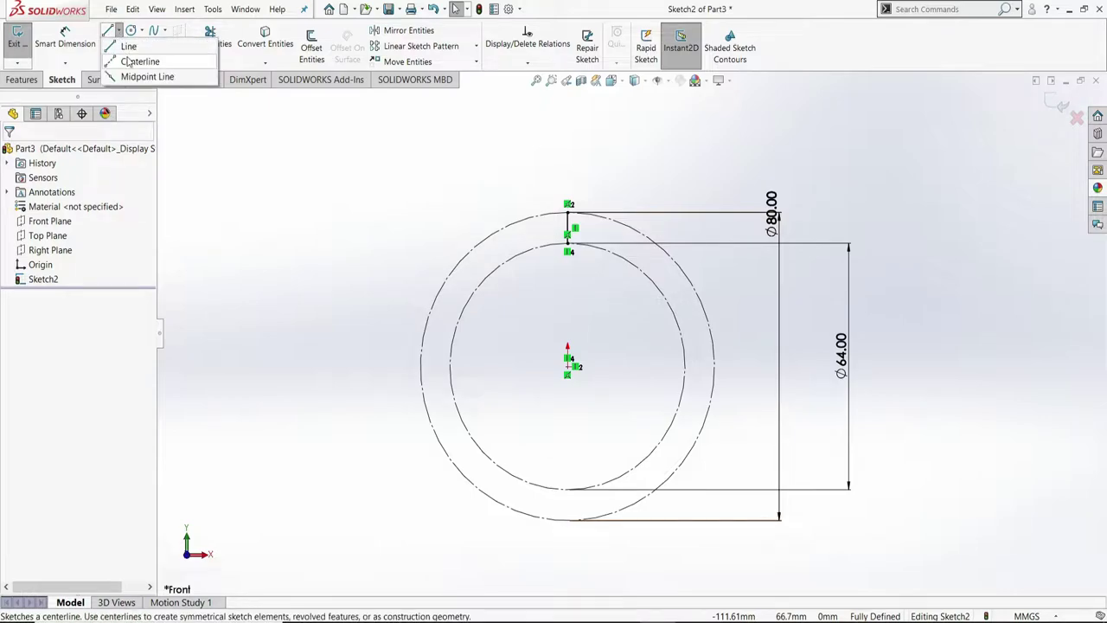
click(139, 60)
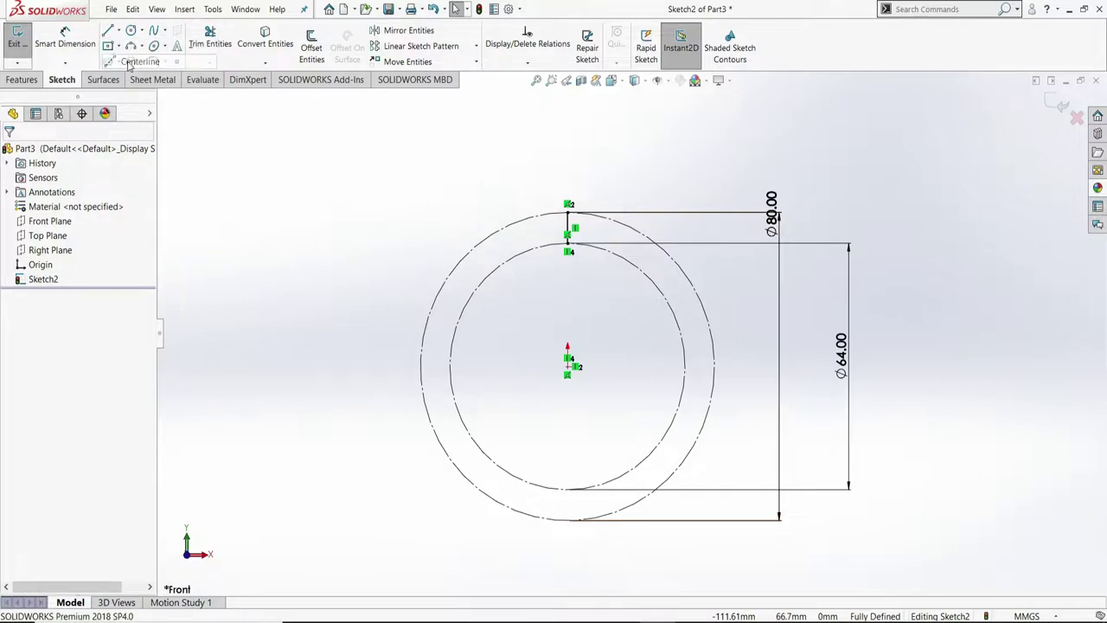
click(568, 366)
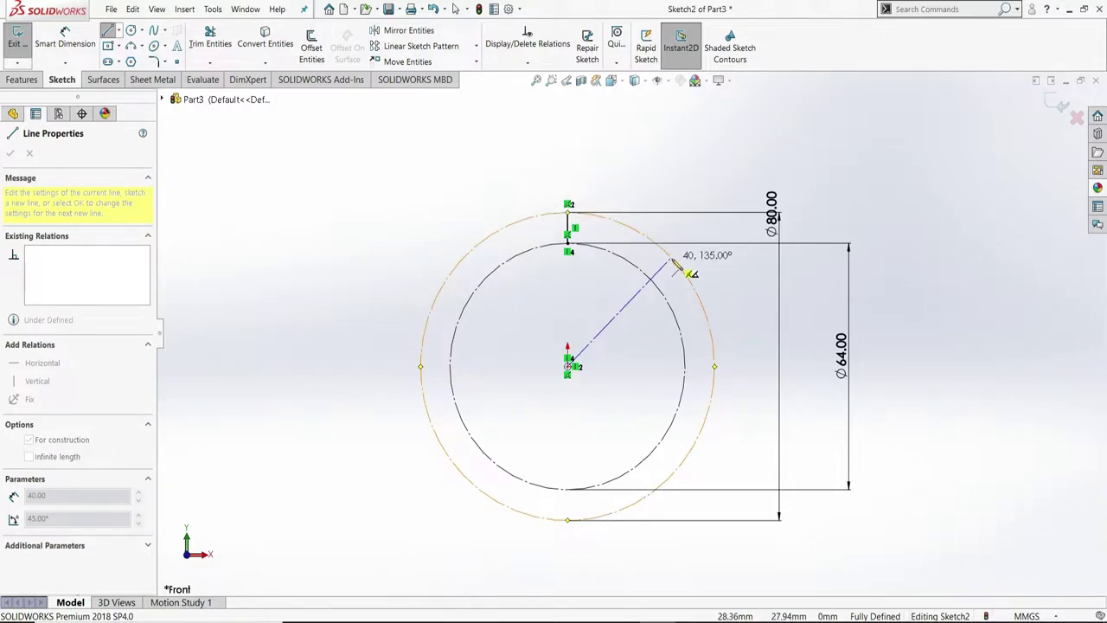
click(672, 262)
right_click(680, 268)
click(705, 268)
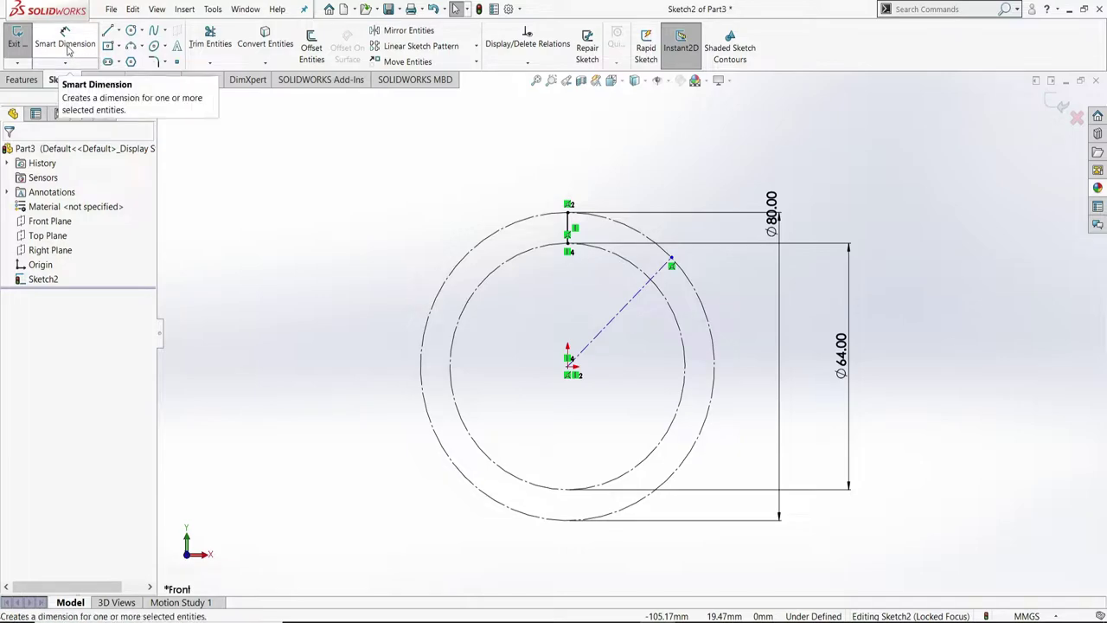
Step: Dimension the angle between the vertical line and the diagonal centerline as 60°
click(69, 47)
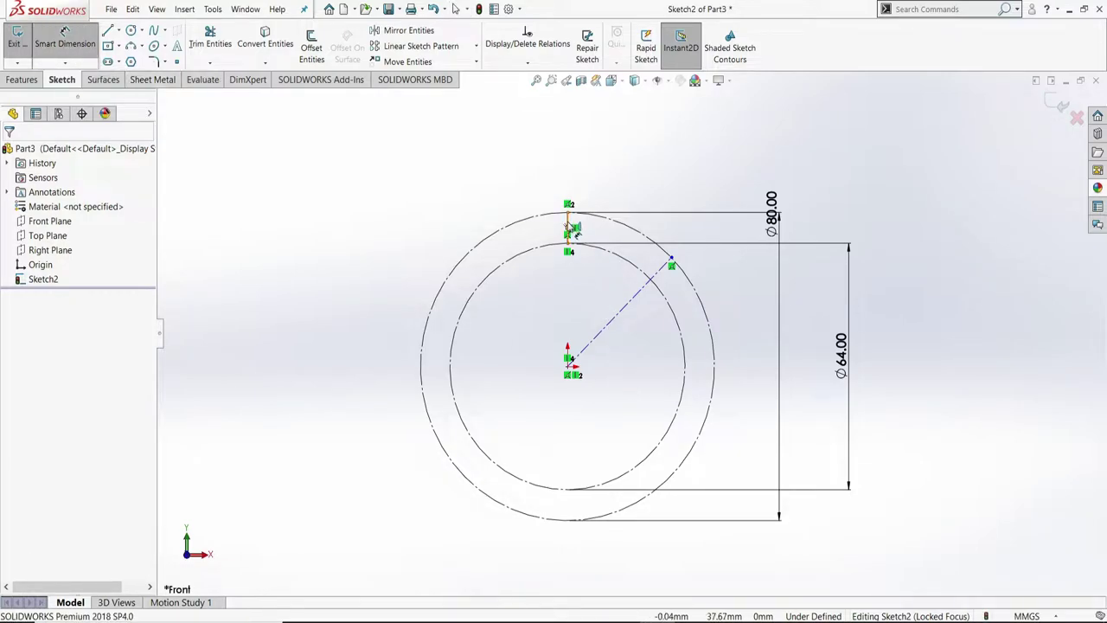
click(568, 228)
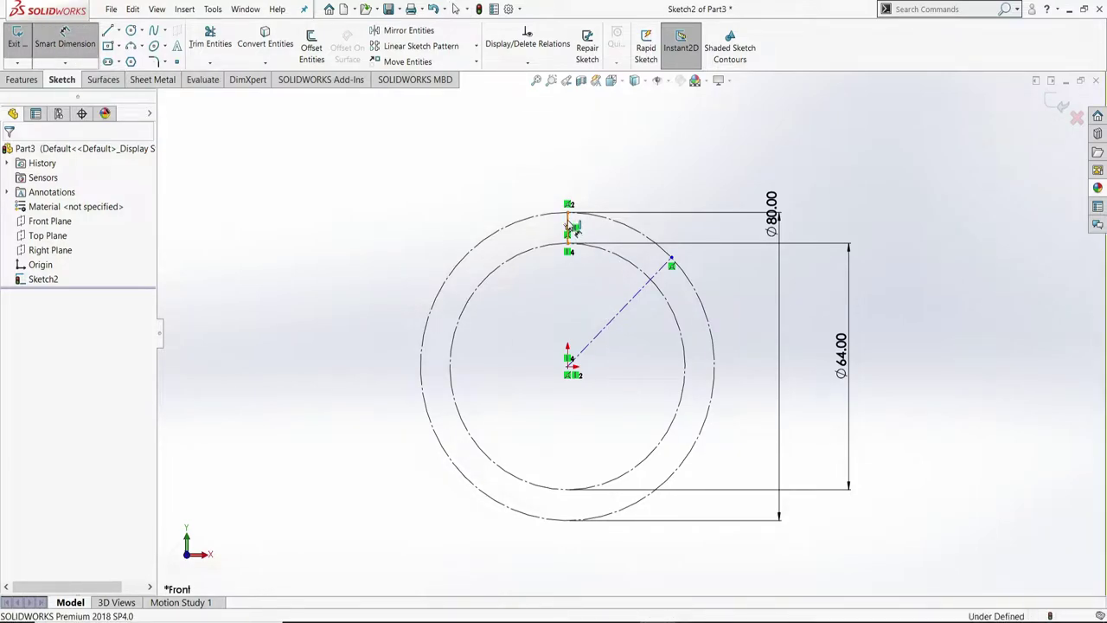
click(641, 299)
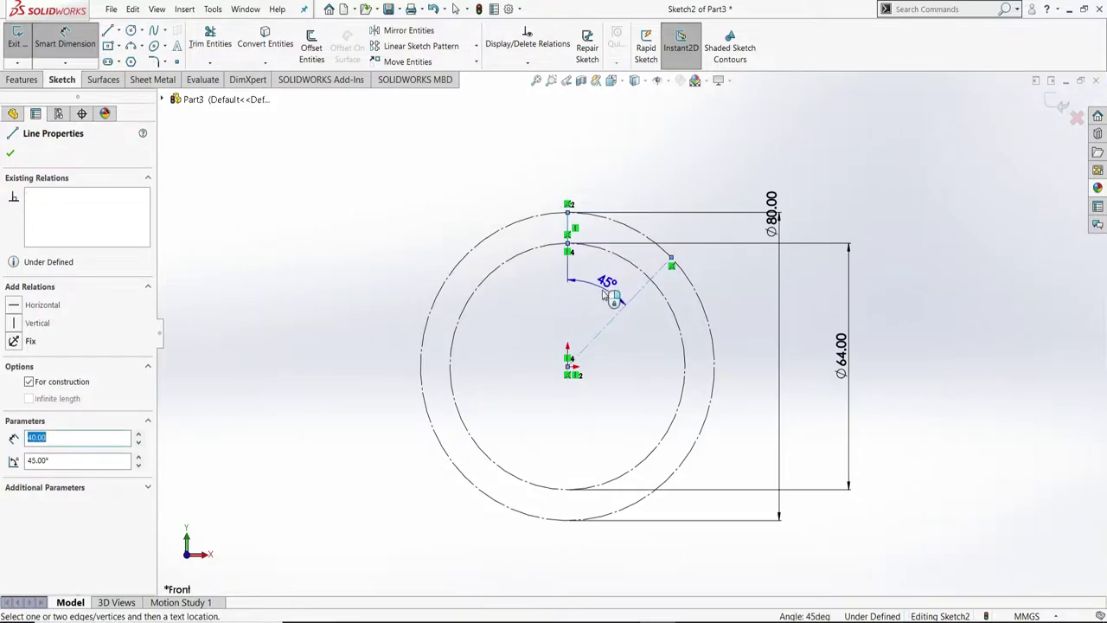
click(607, 294)
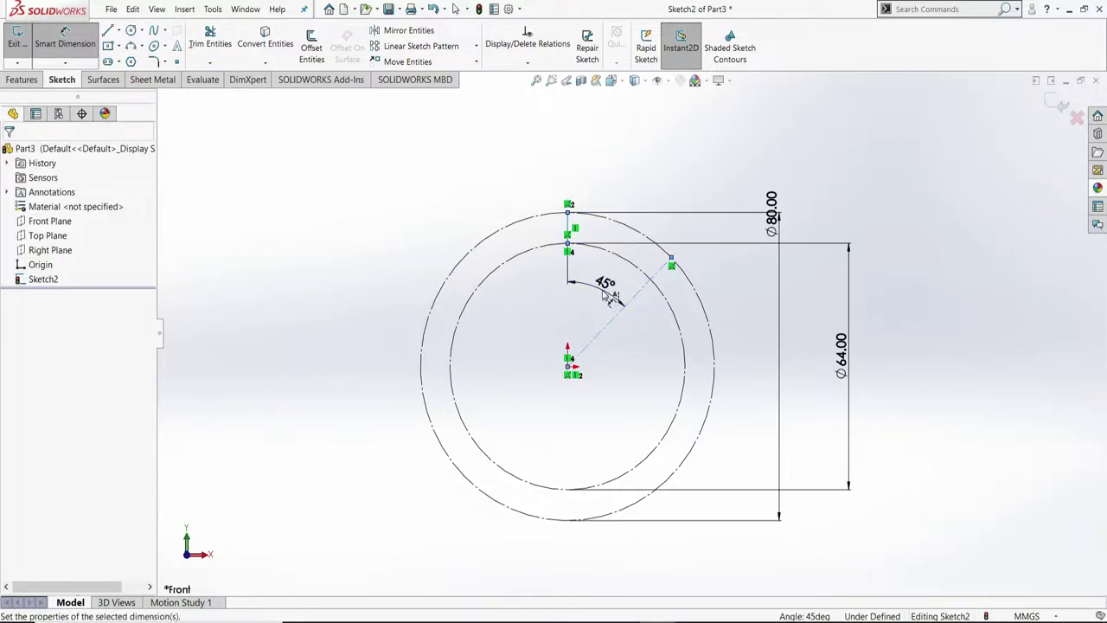
text(60)
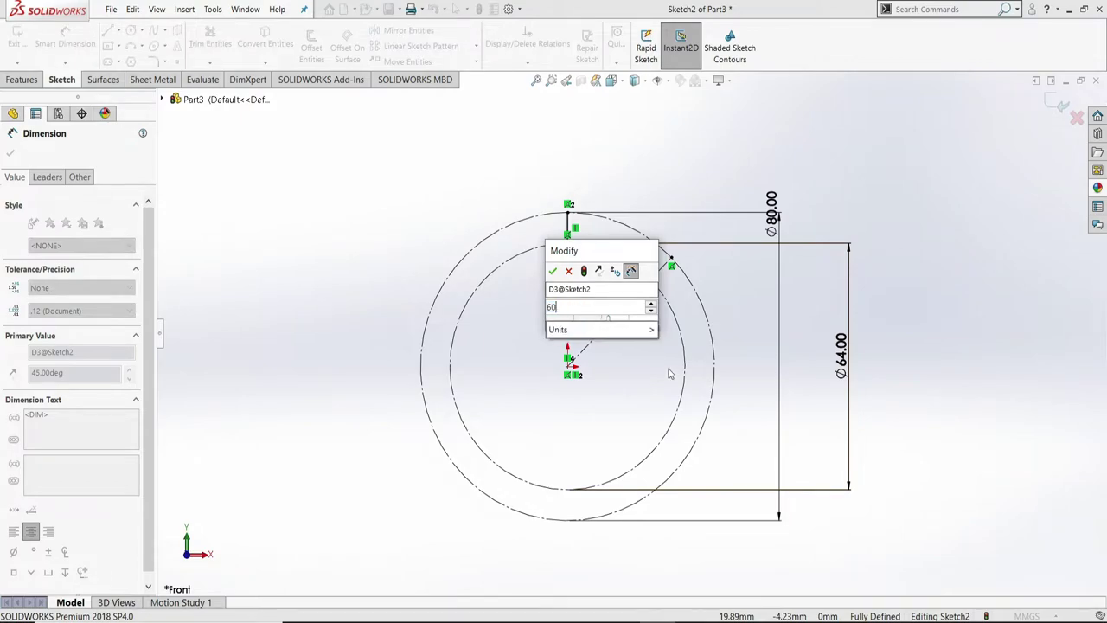
key(Return)
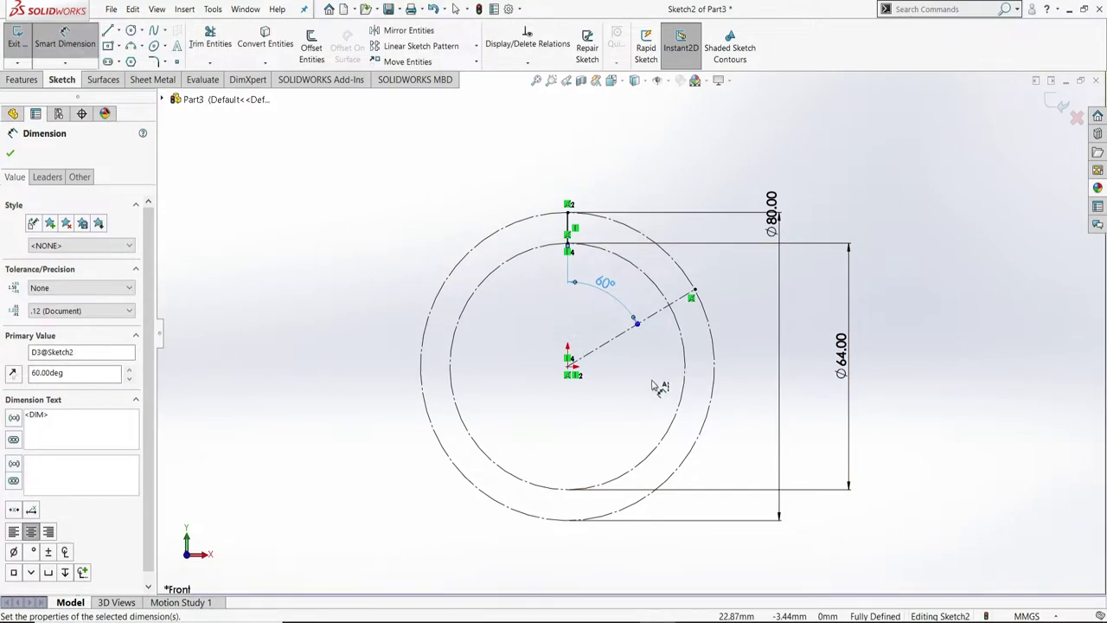
right_click(654, 384)
click(680, 420)
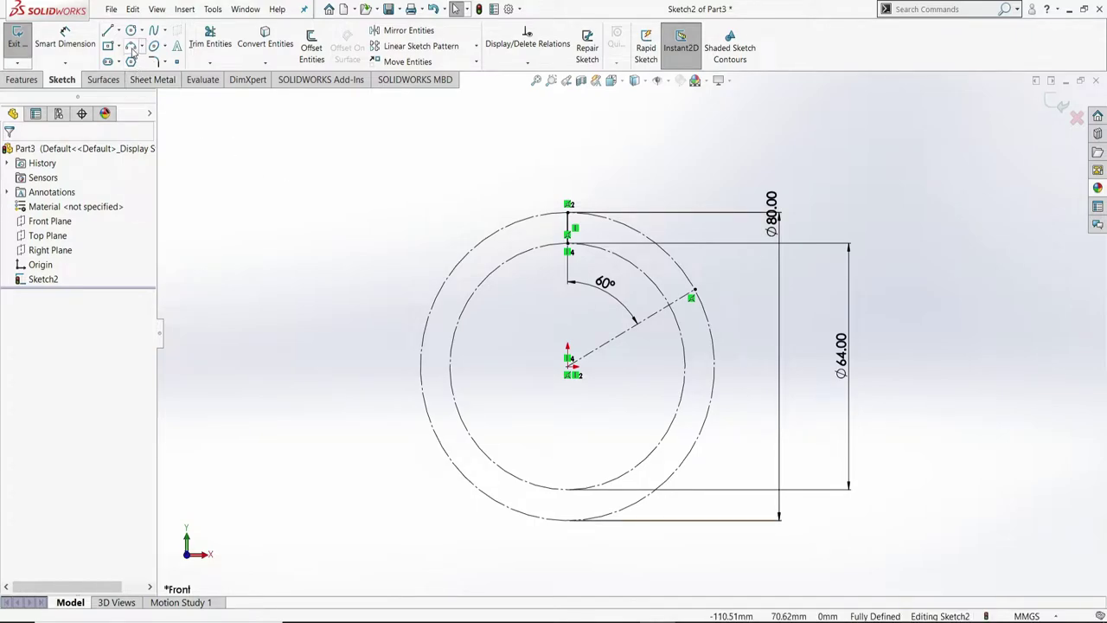
Step: Draw a three-point arc from the inner circle's top to the centerline's end on the outer circle
click(134, 50)
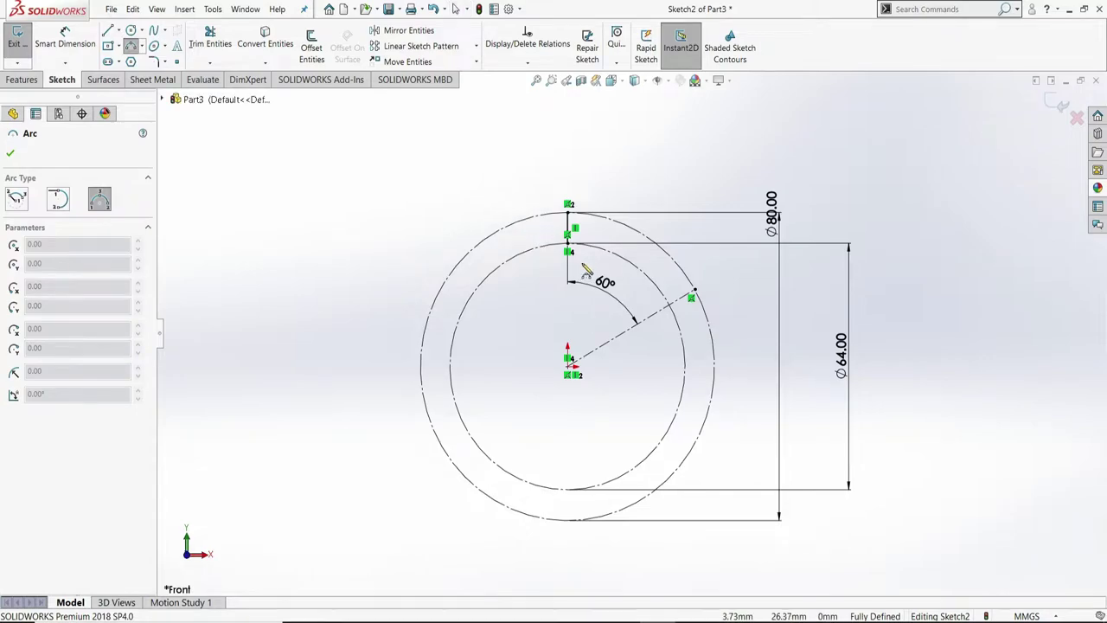
click(694, 289)
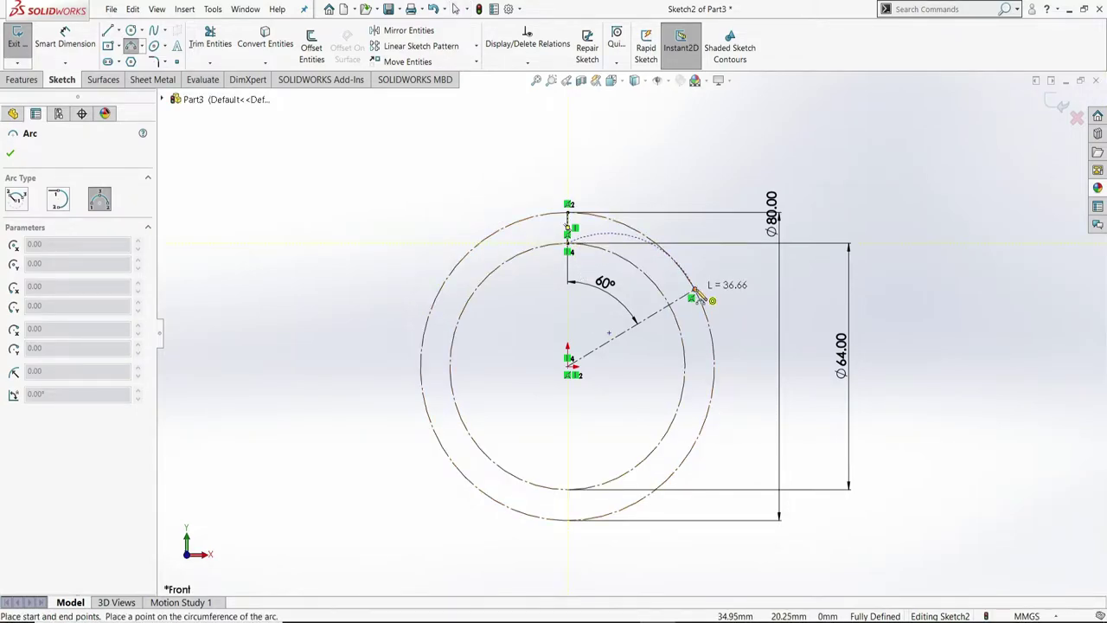
click(659, 267)
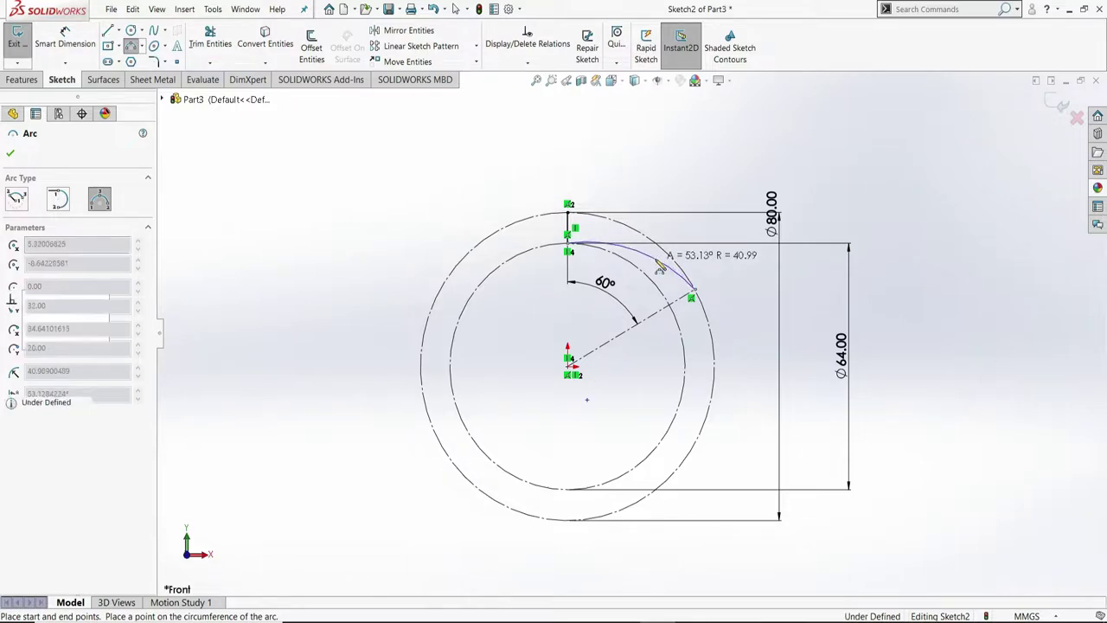
right_click(660, 267)
click(692, 267)
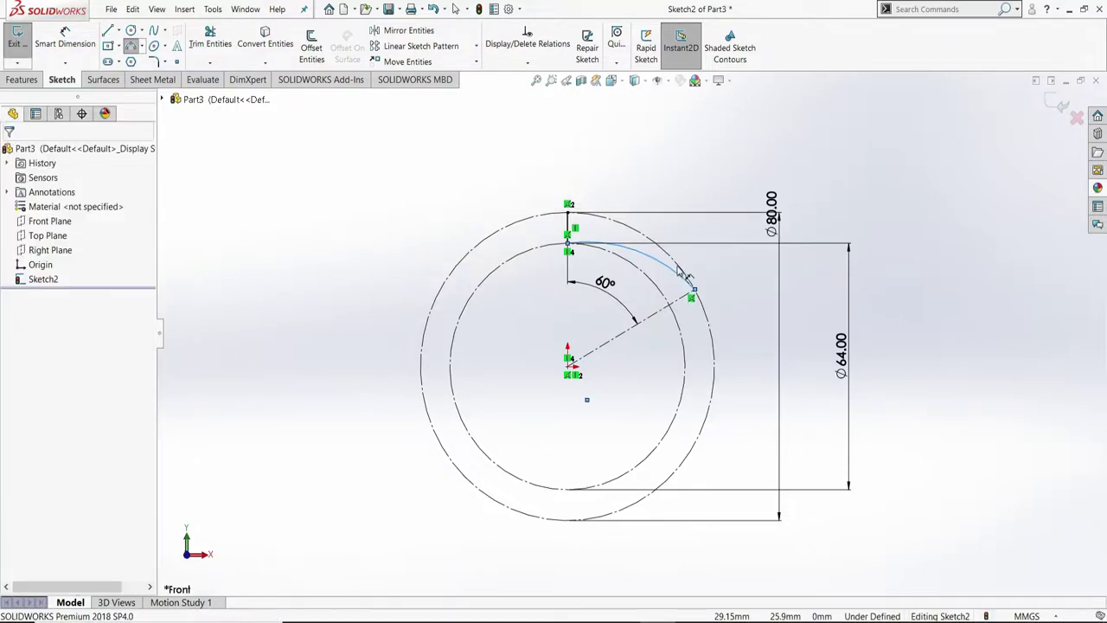
Step: Dimension the arc's radius as R46
click(65, 41)
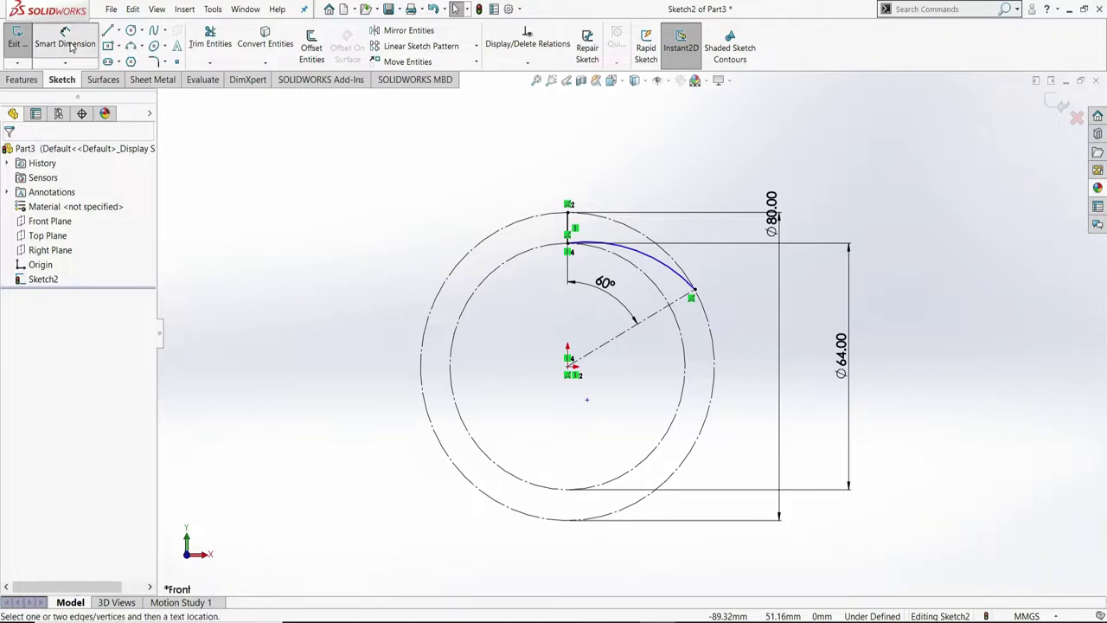
click(657, 260)
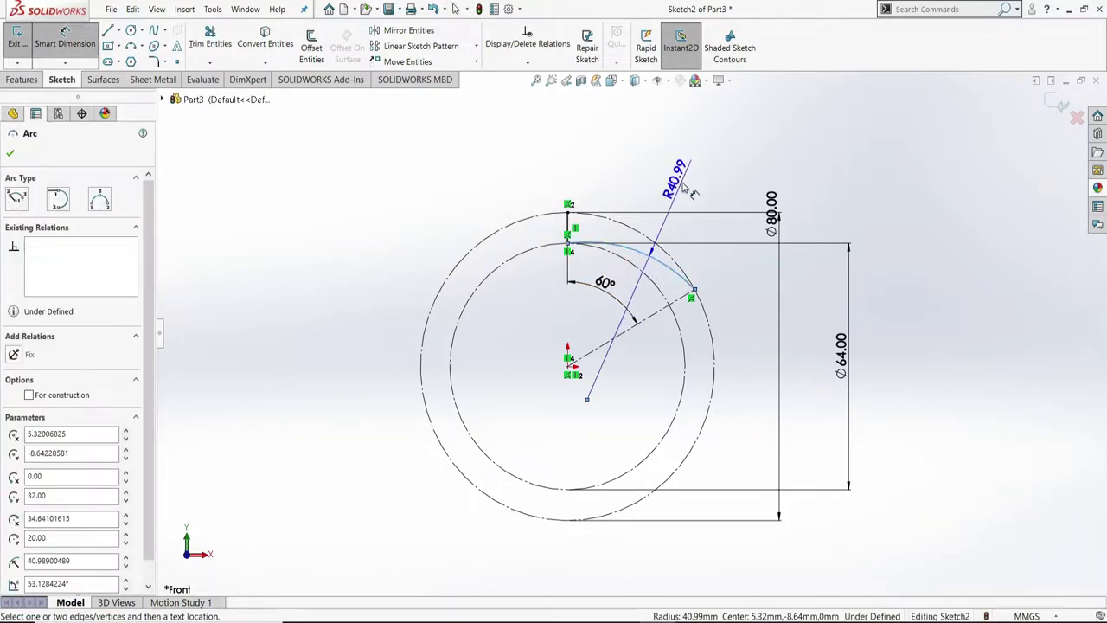
click(711, 177)
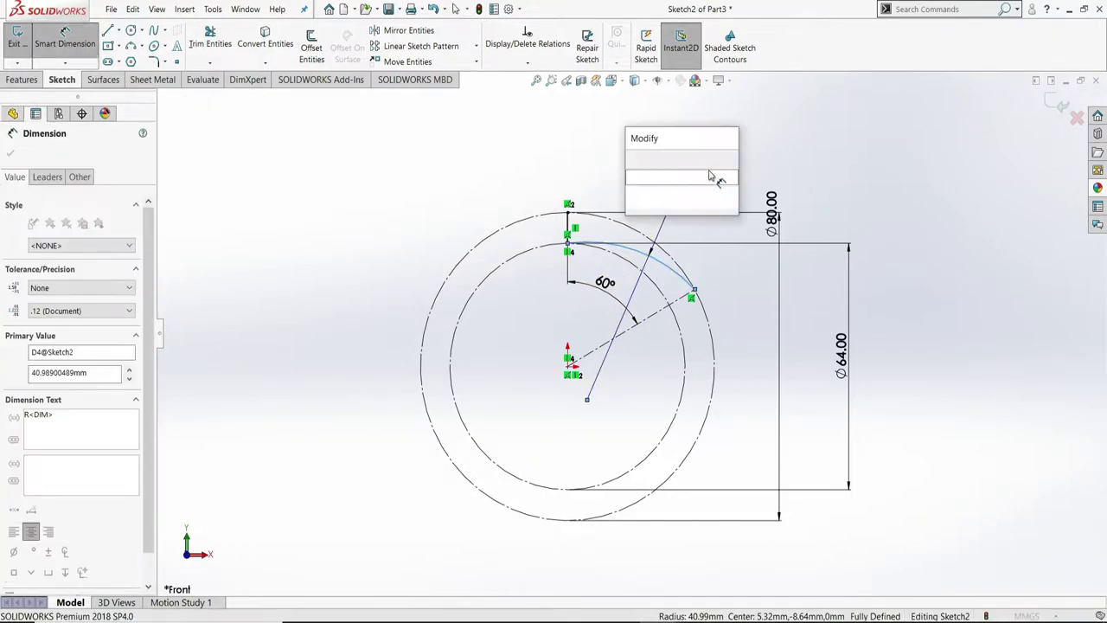
text(46)
key(Return)
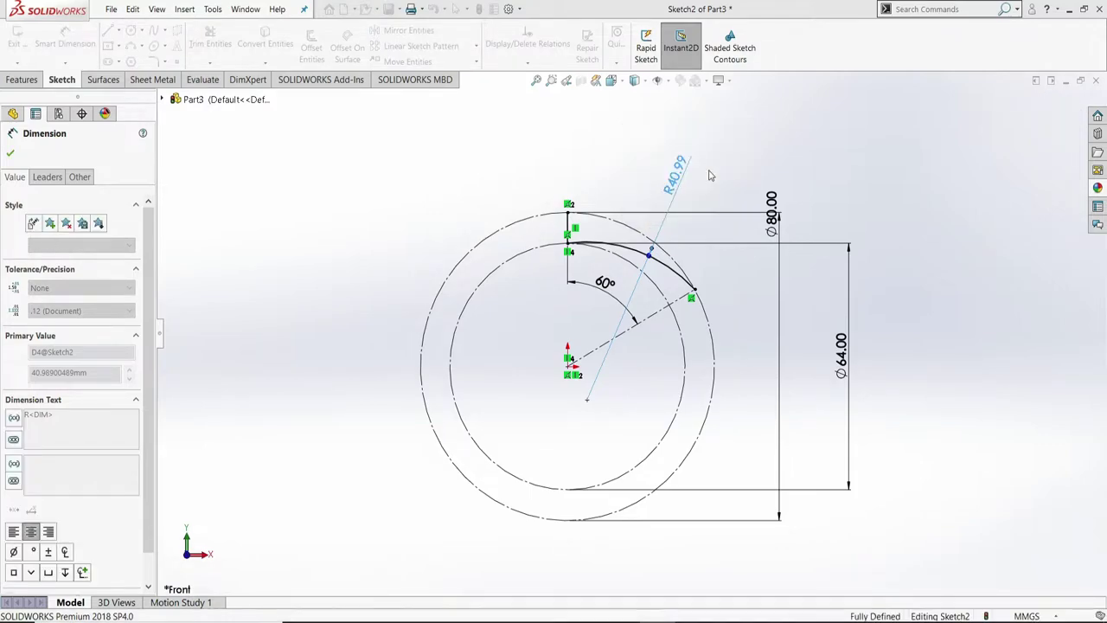
right_click(757, 163)
click(813, 201)
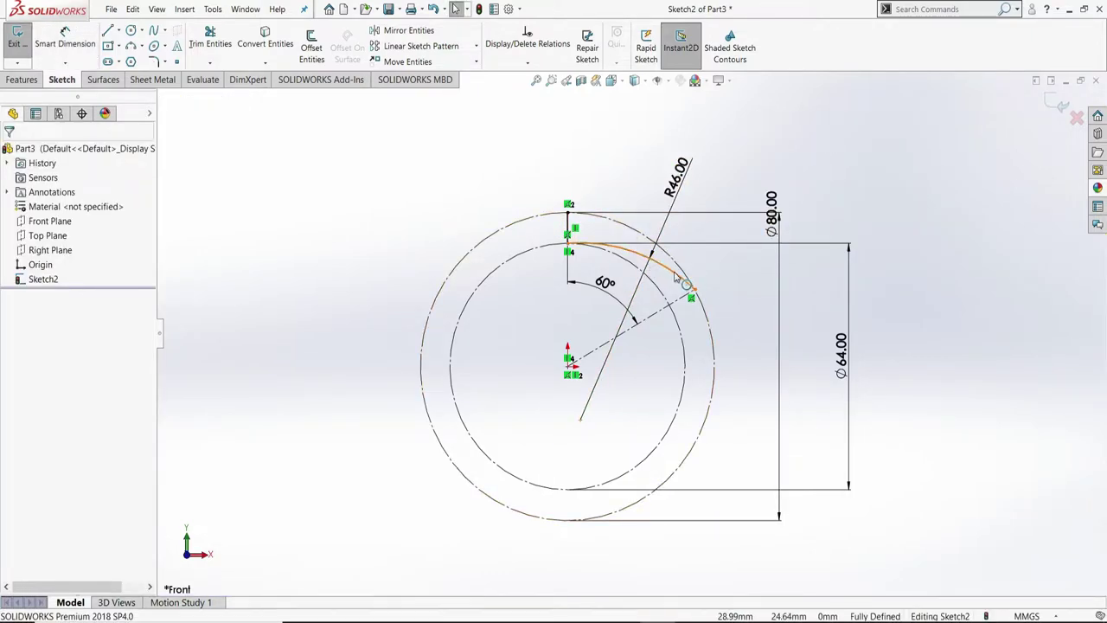
Step: Circular-pattern the vertical tooth line and R46 arc into 6 instances around the centre
click(475, 47)
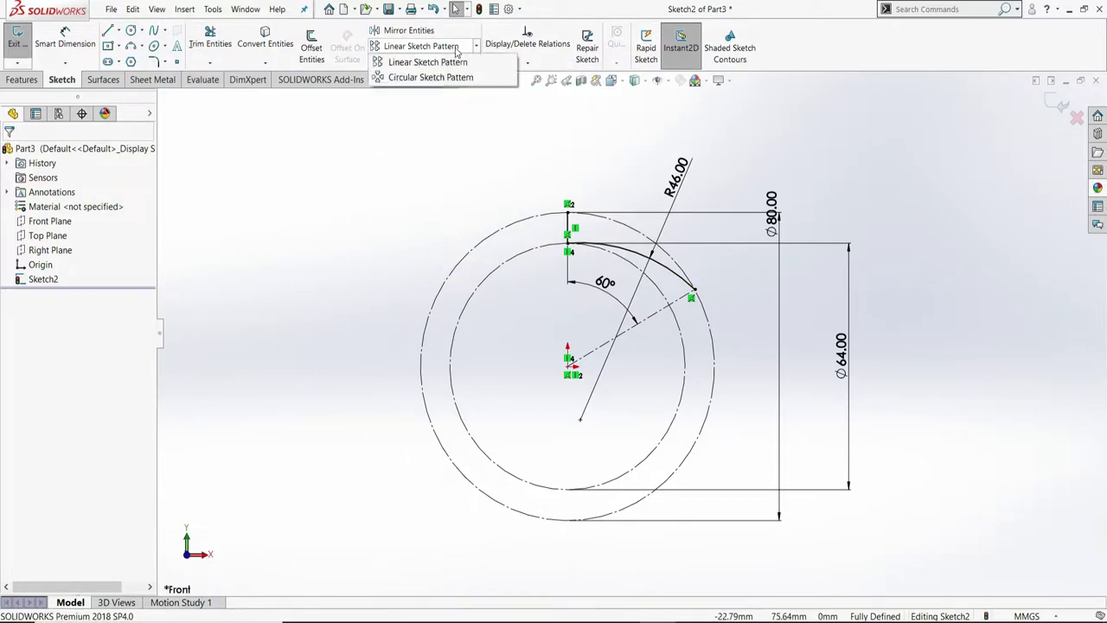
click(443, 77)
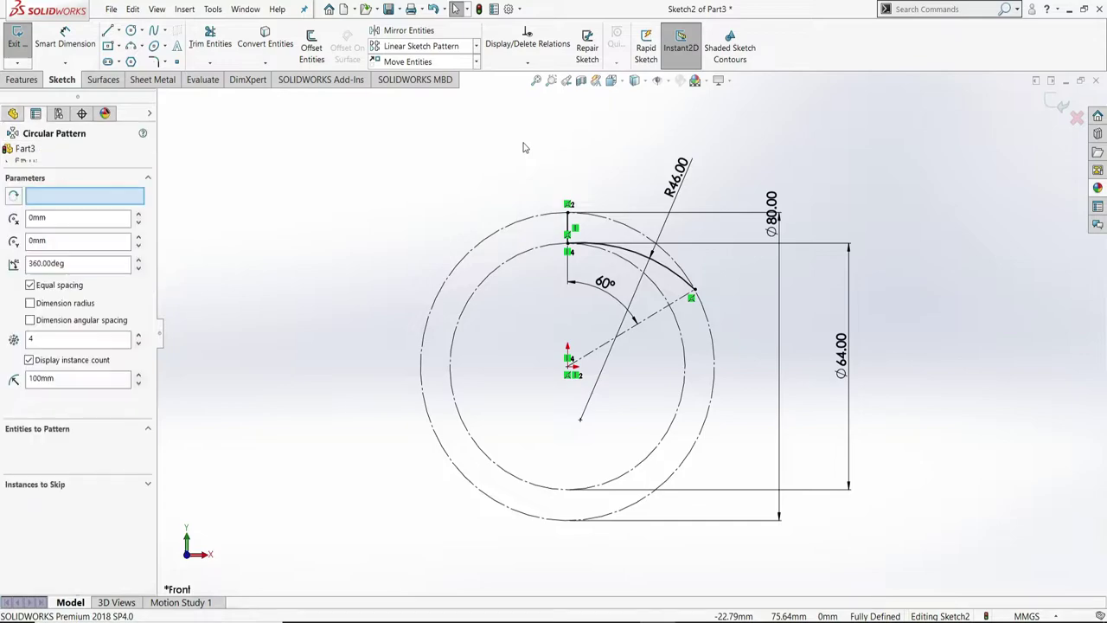
click(569, 234)
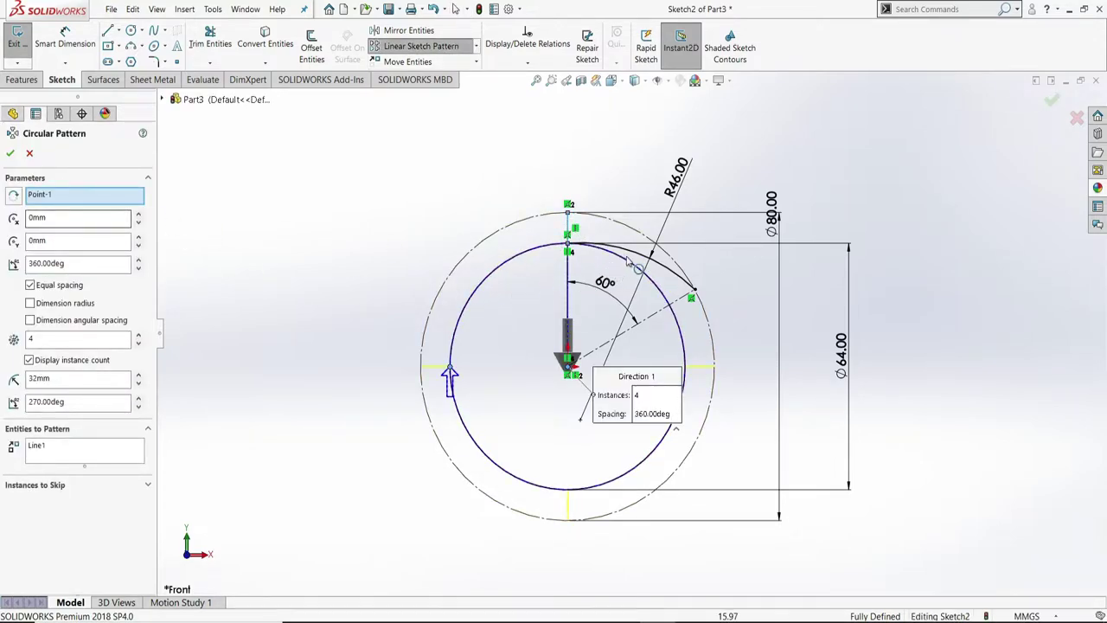
click(704, 282)
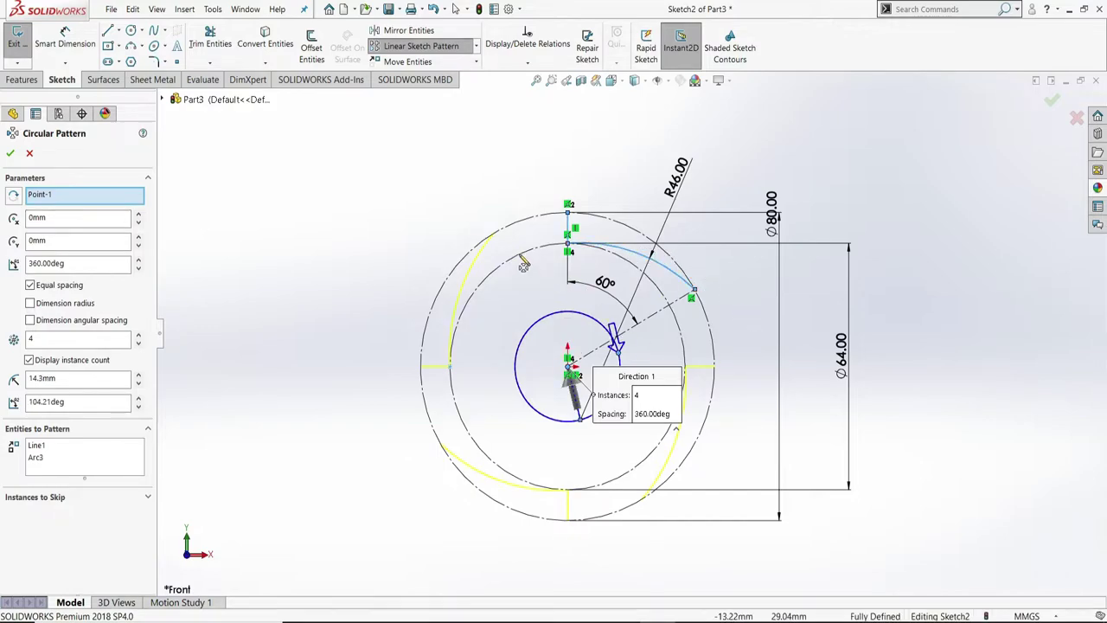
double_click(43, 338)
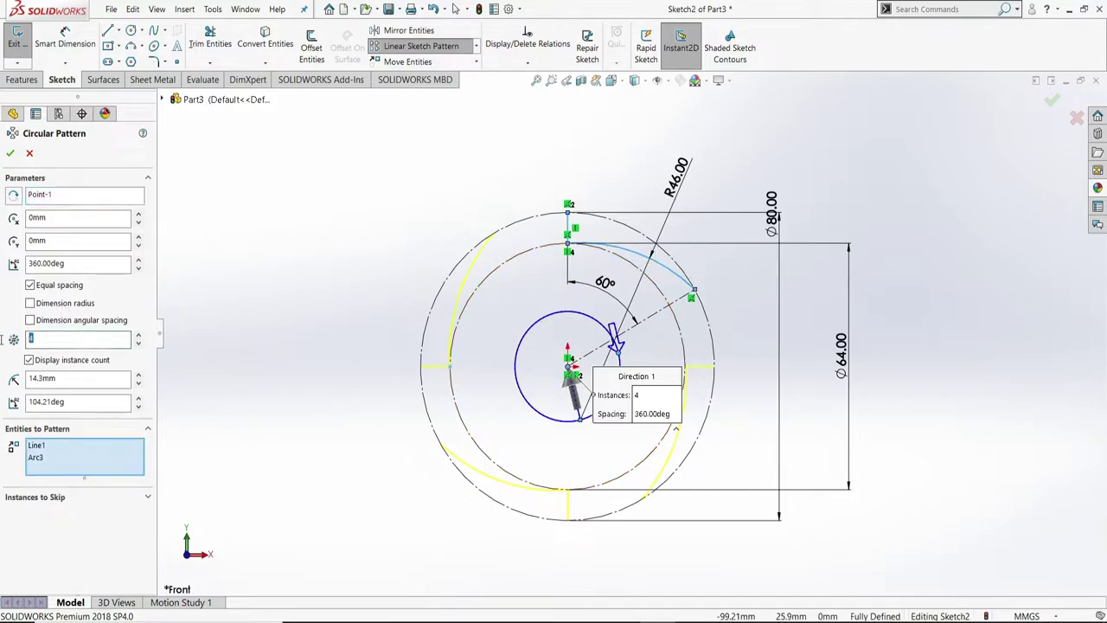
text(6)
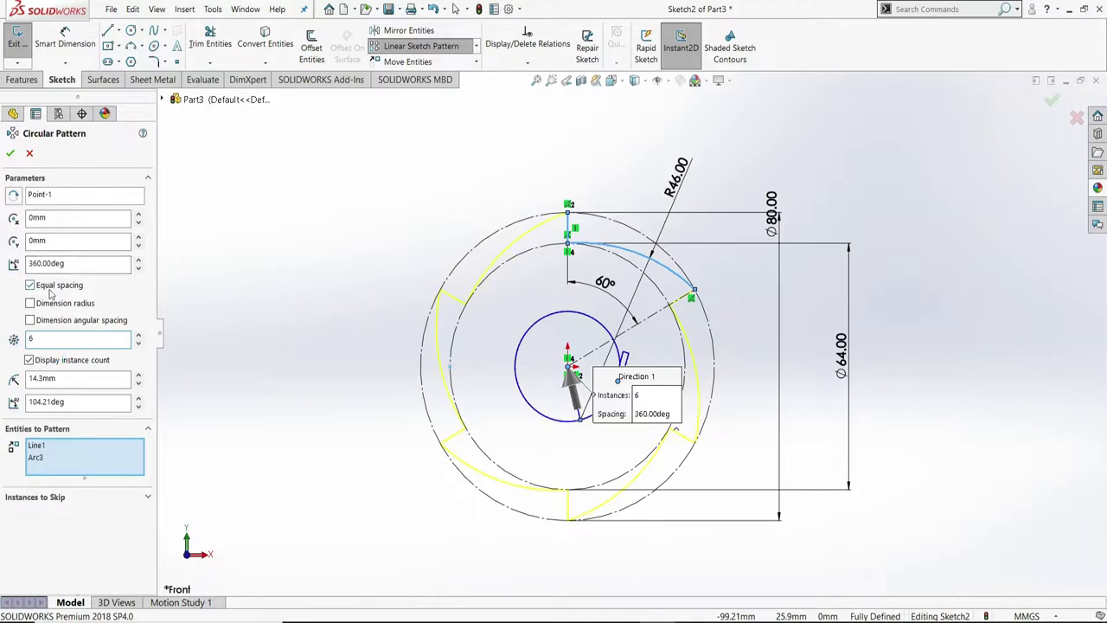
click(11, 153)
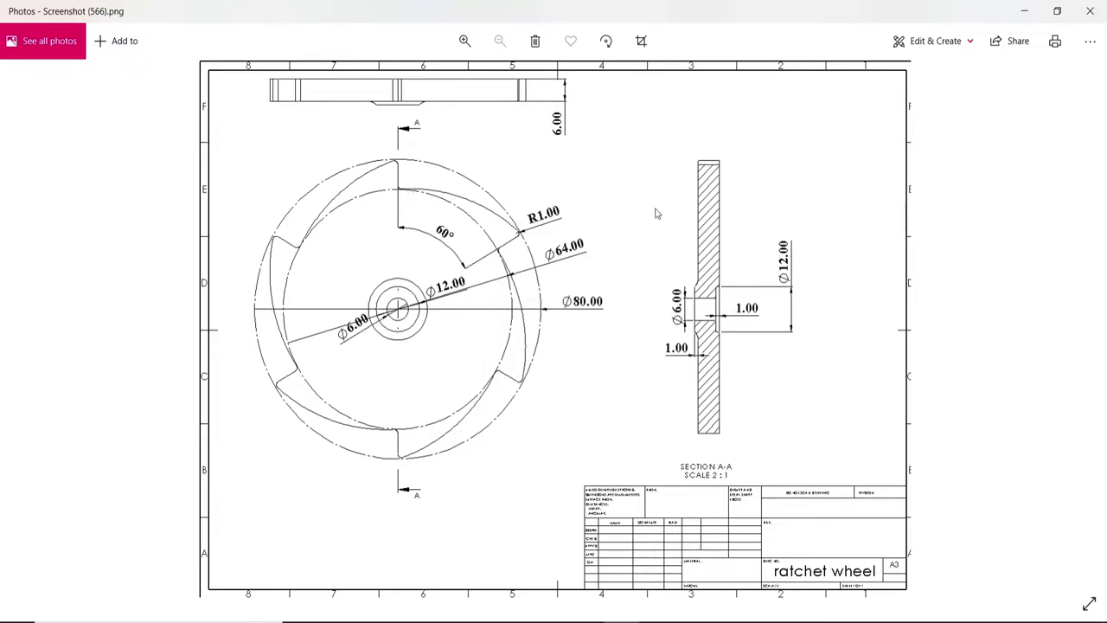
Step: Minimize the Photos reference drawing to return to the SOLIDWORKS sketch
click(1024, 10)
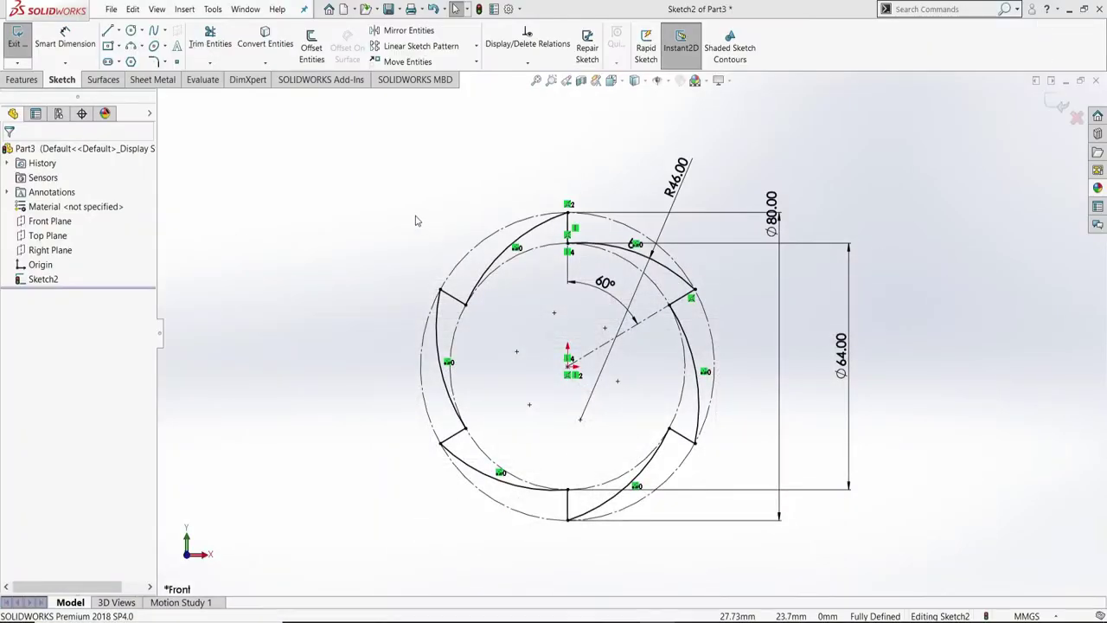
Step: Round the inner and outer corners of all six teeth with 1 mm sketch fillets
click(153, 62)
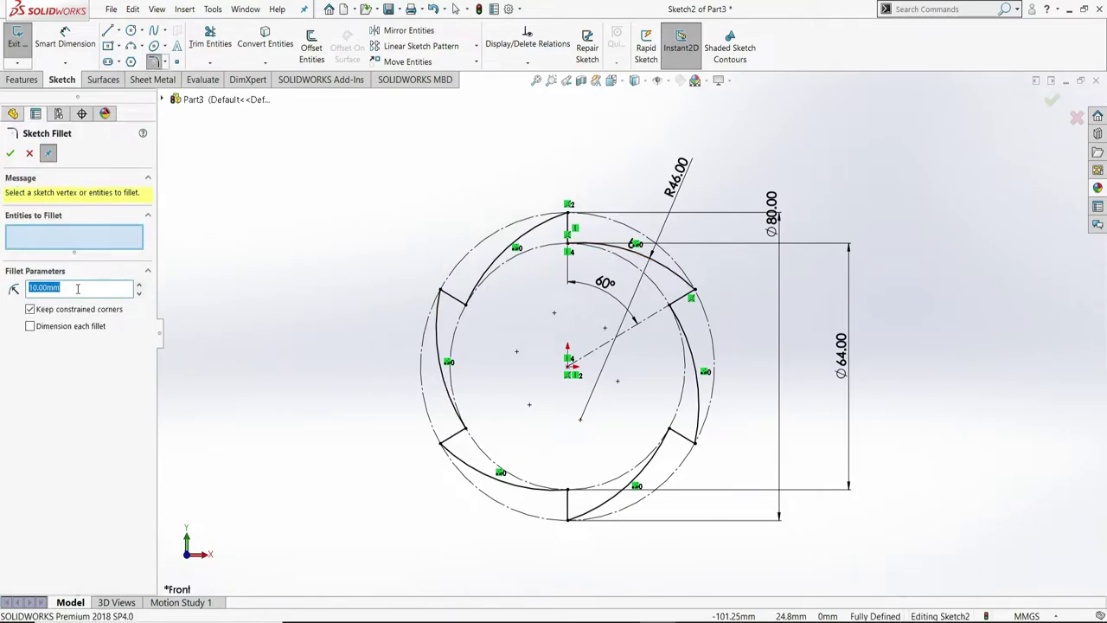
text(1)
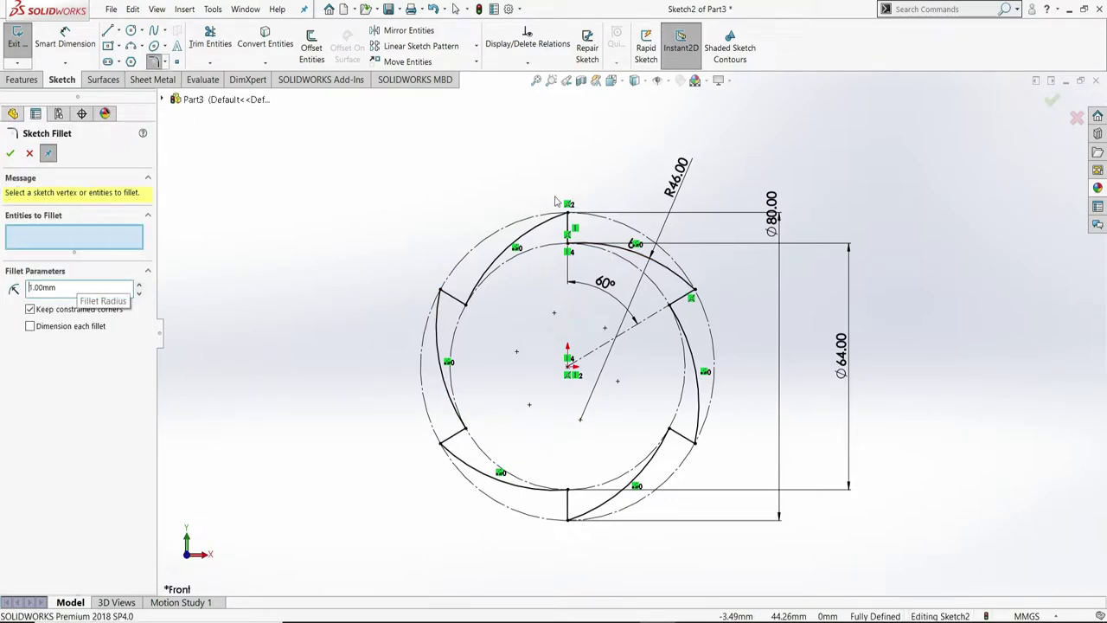
click(578, 250)
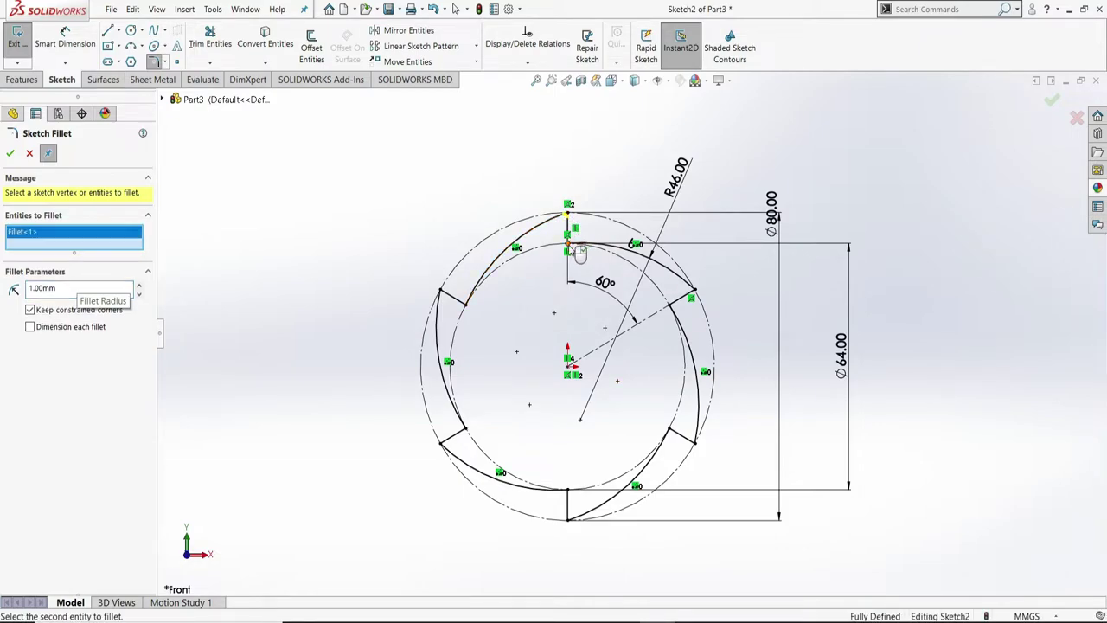
click(578, 251)
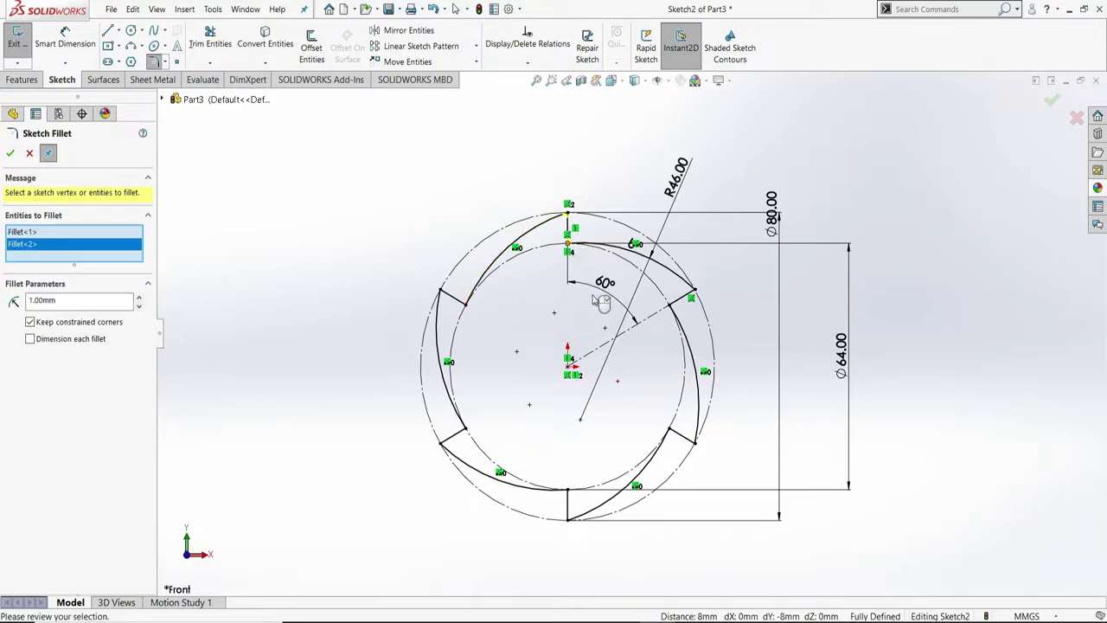
click(696, 291)
click(672, 307)
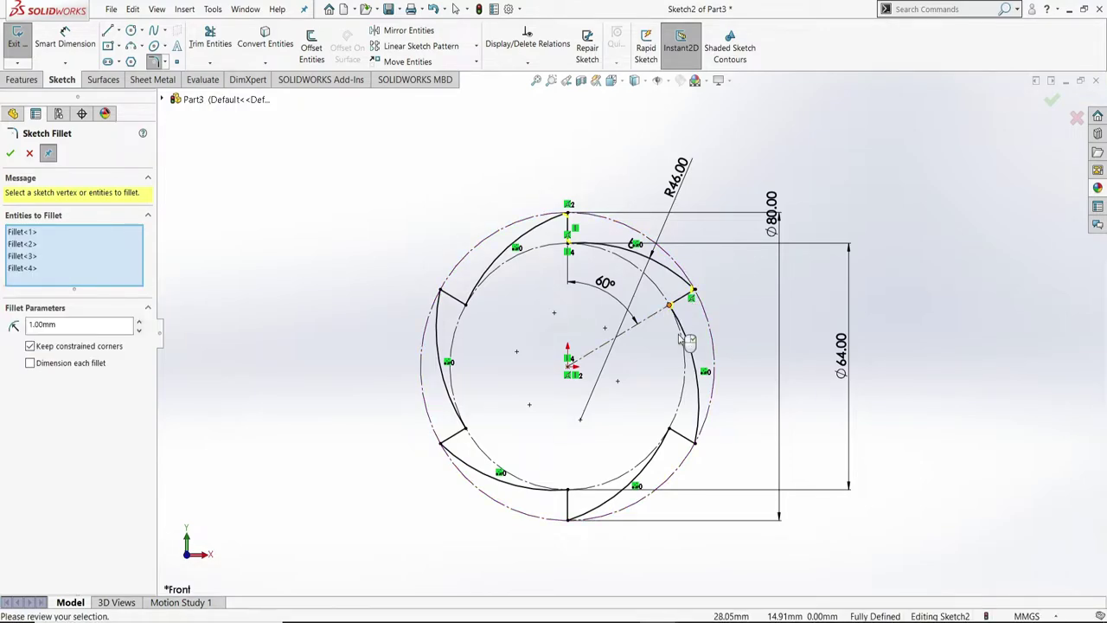
click(696, 442)
click(669, 429)
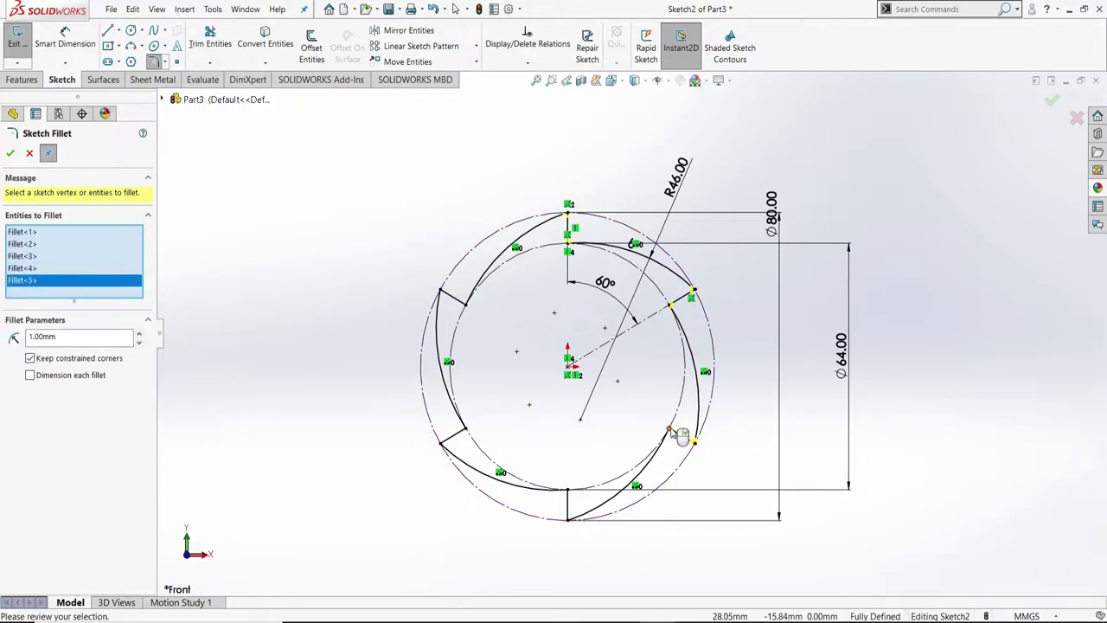
click(569, 517)
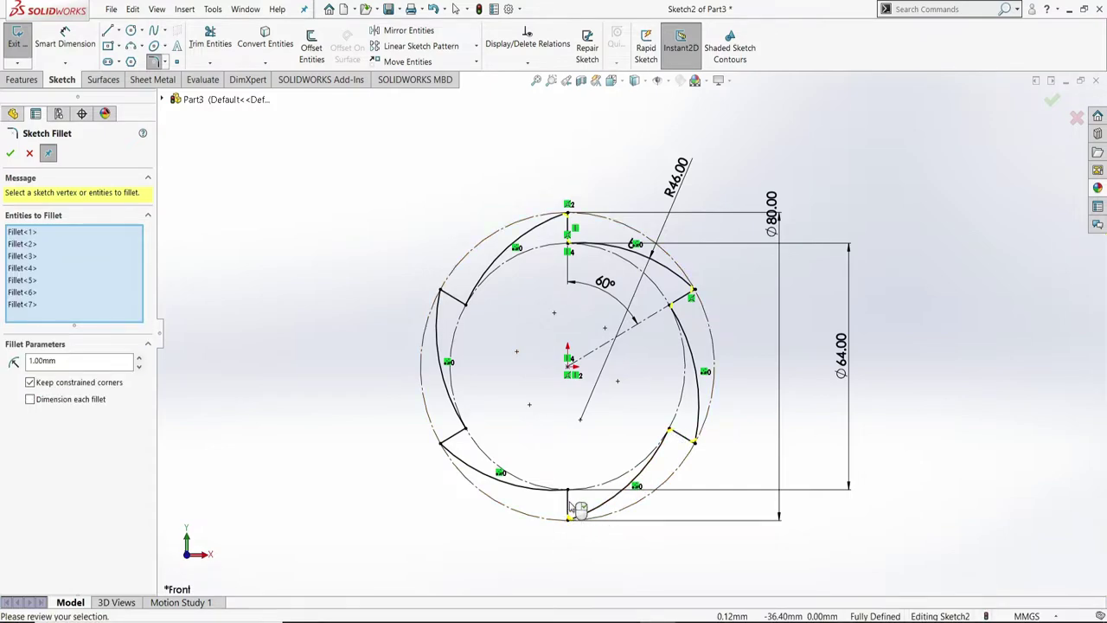
click(568, 490)
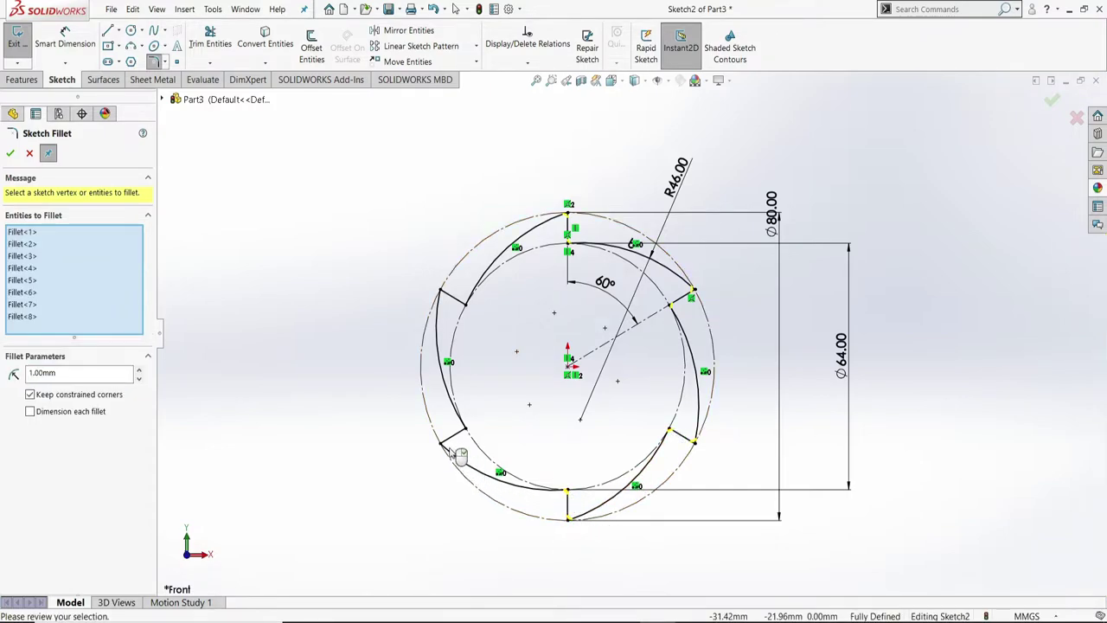
click(440, 444)
click(465, 429)
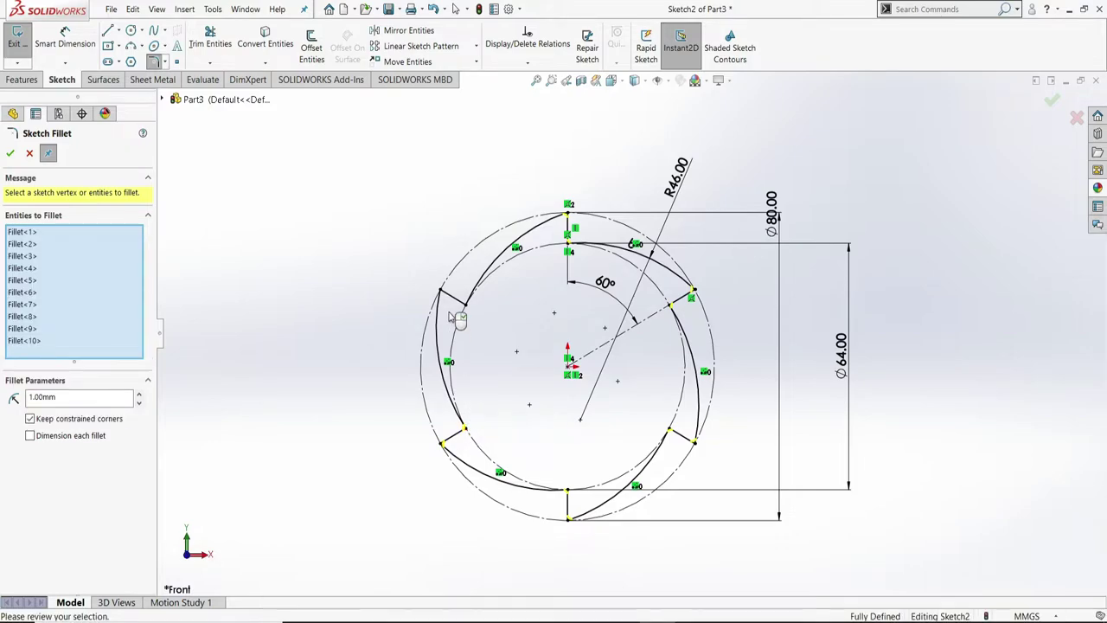
click(441, 293)
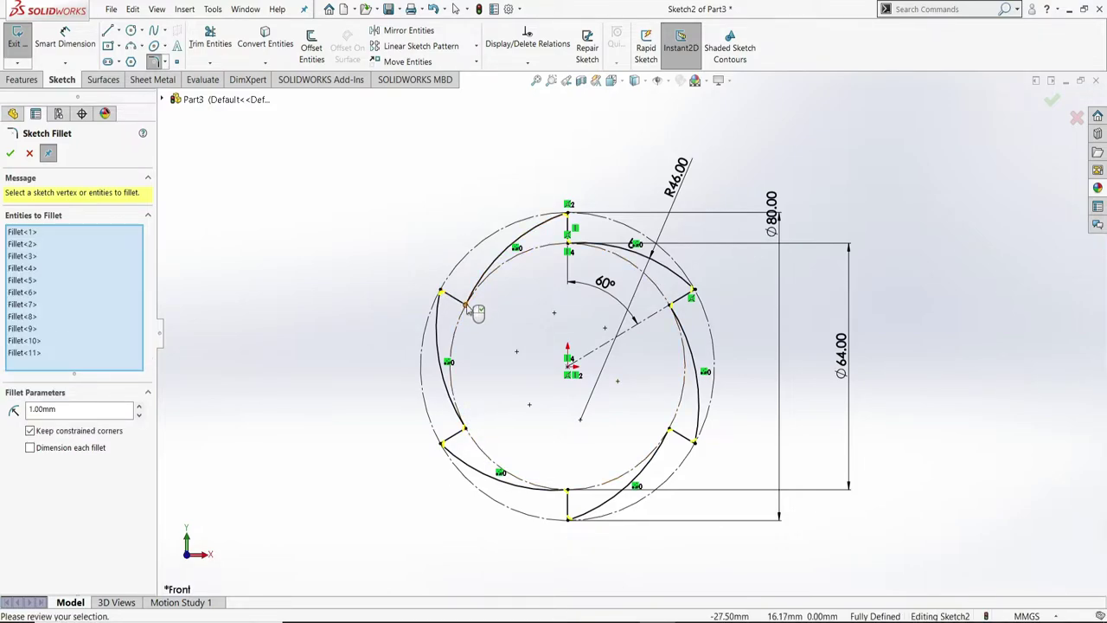
click(466, 303)
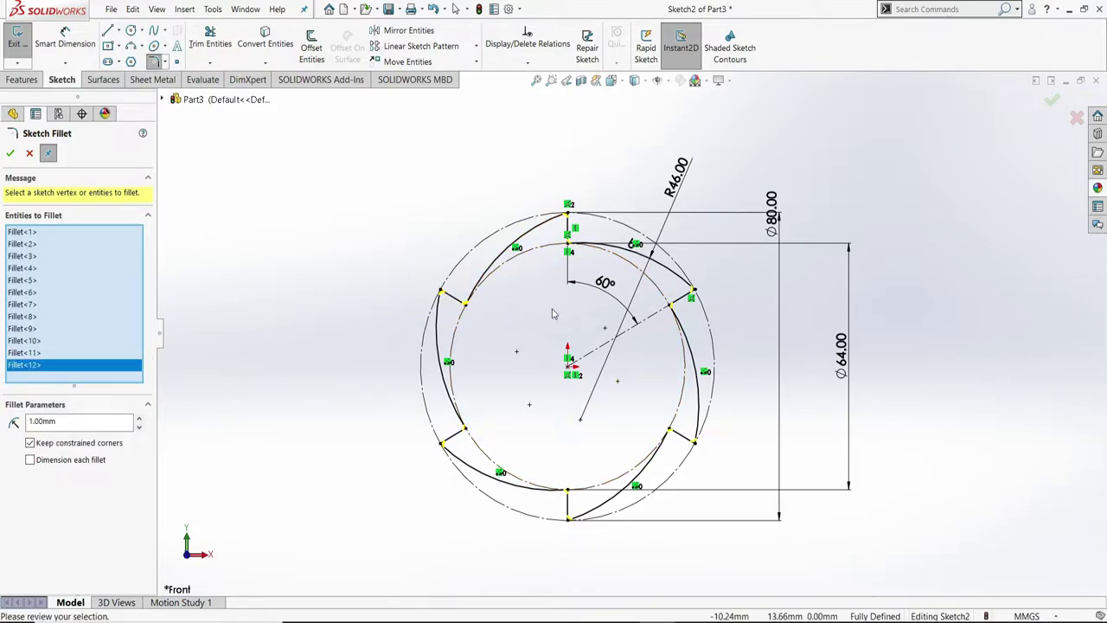
click(10, 153)
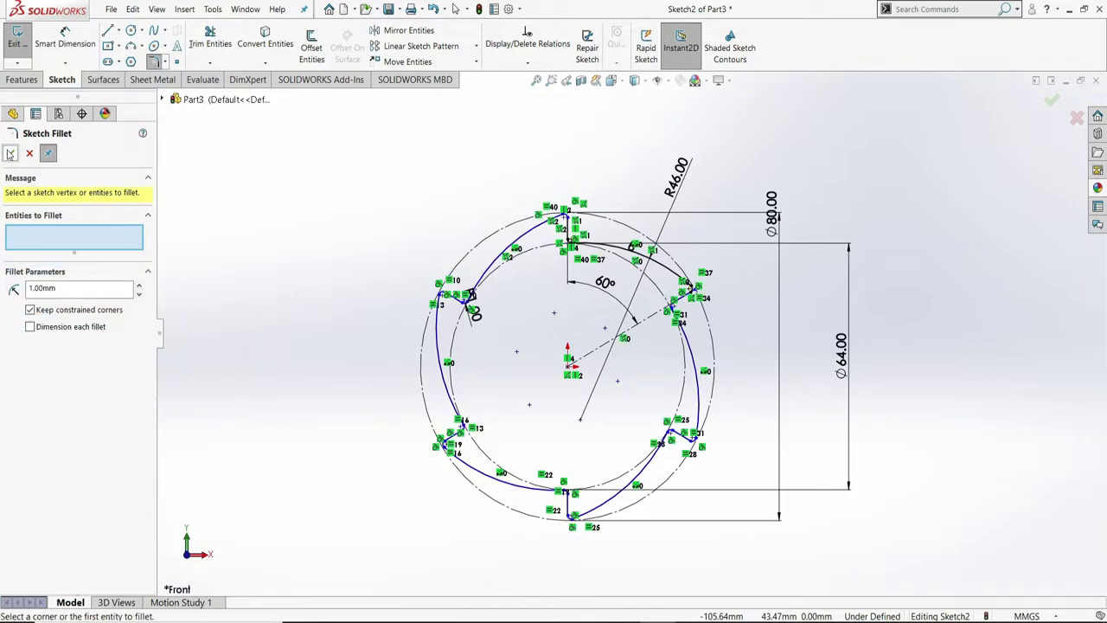
click(26, 153)
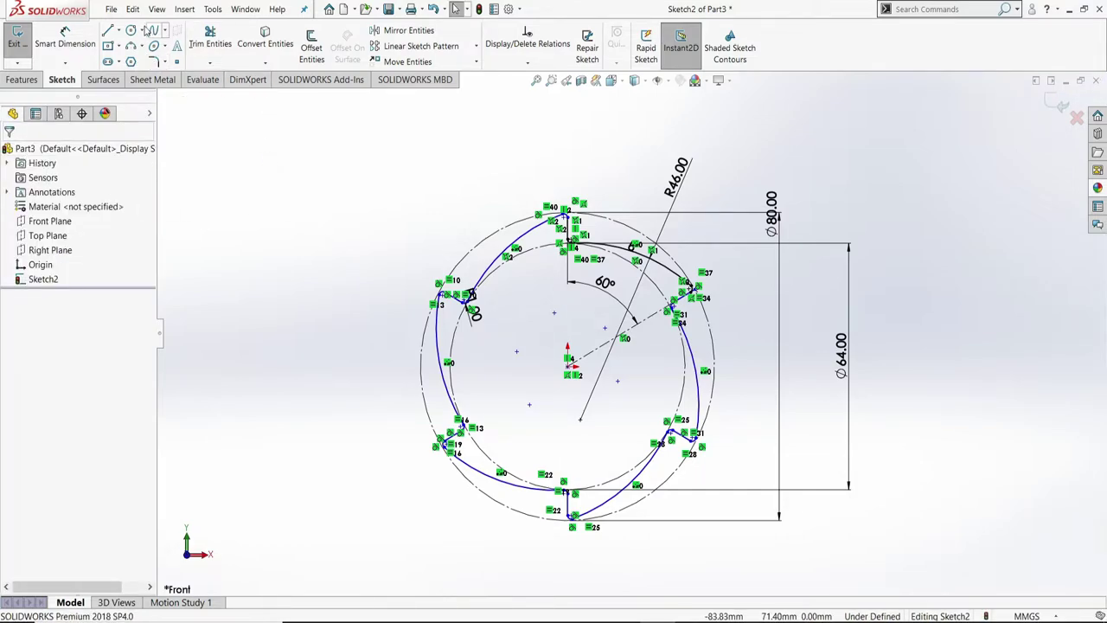
Step: Draw two small concentric circles centred on the sketch origin
click(130, 30)
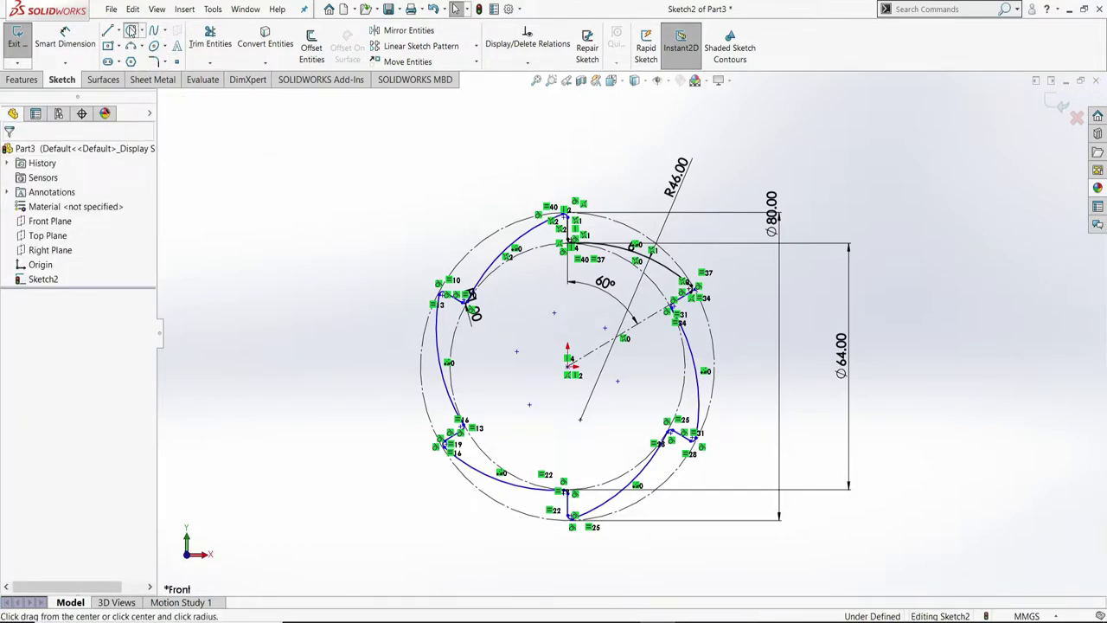
click(568, 365)
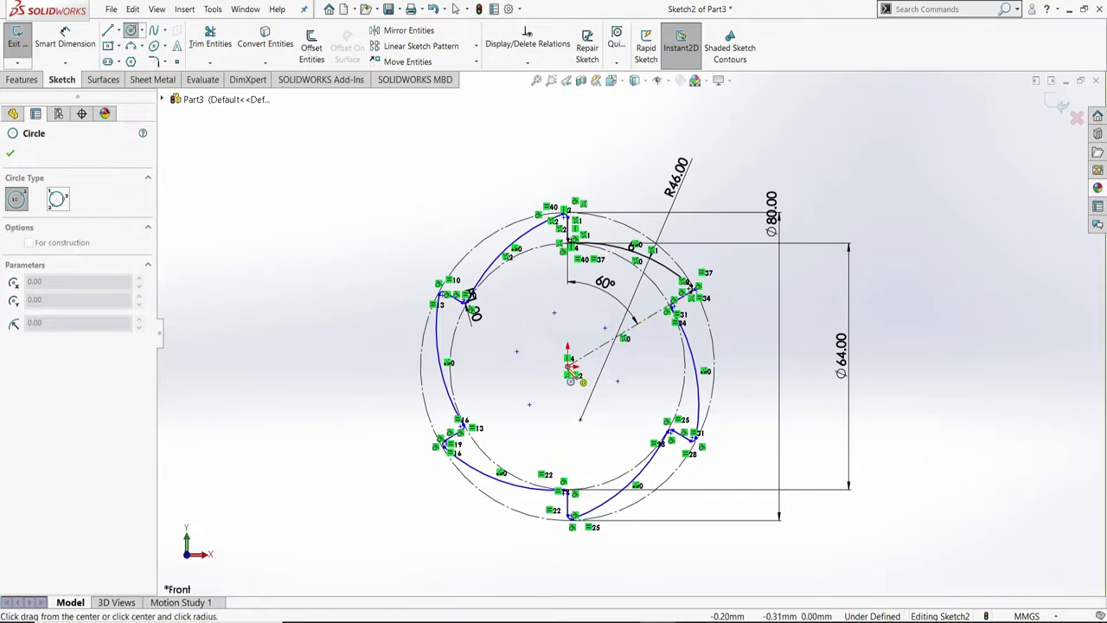
click(608, 362)
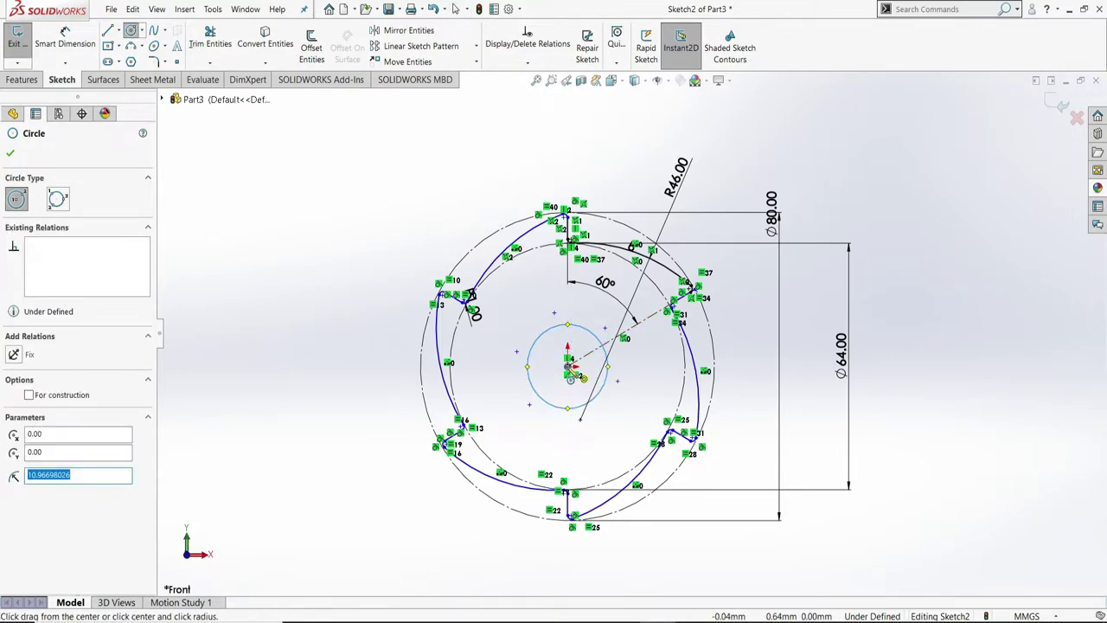
click(569, 365)
click(591, 366)
key(Escape)
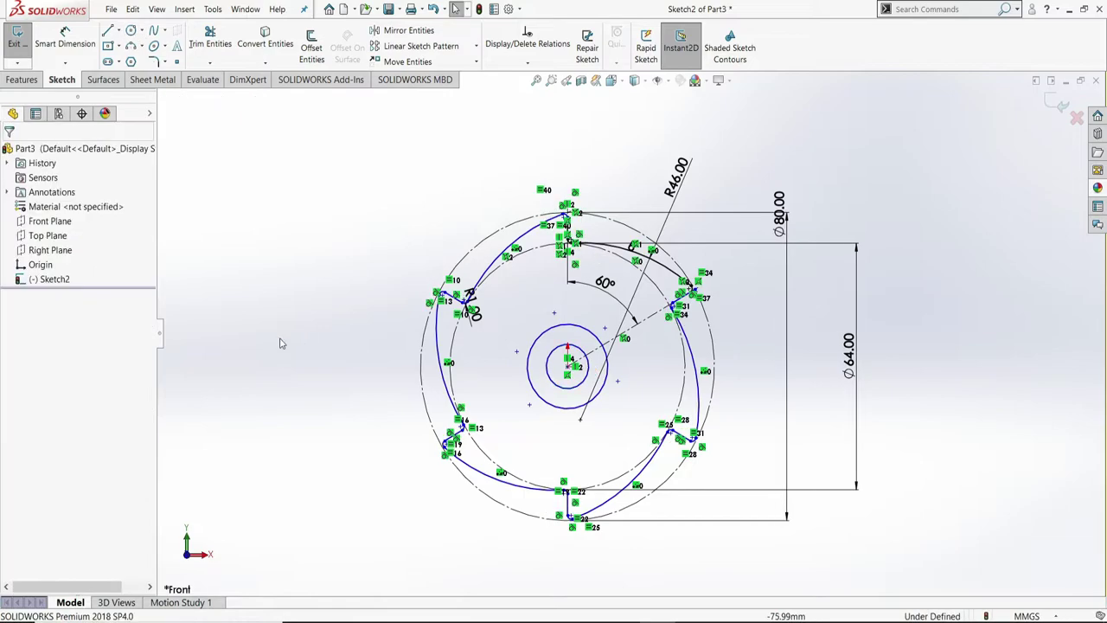
Step: Dimension the small circles to Ø6 and Ø12
click(66, 33)
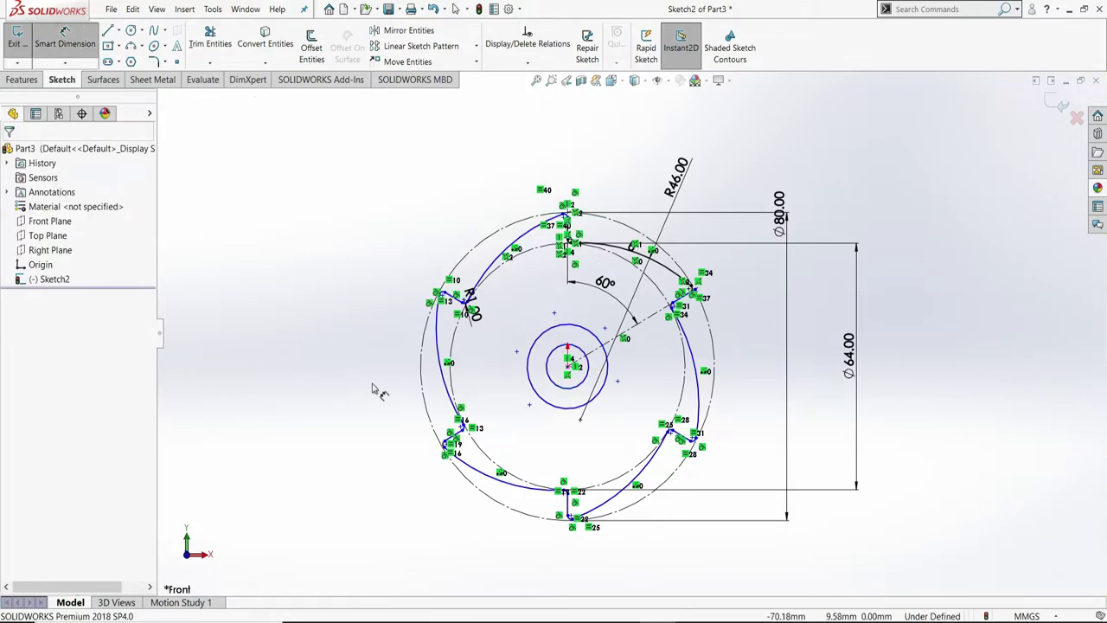
click(586, 346)
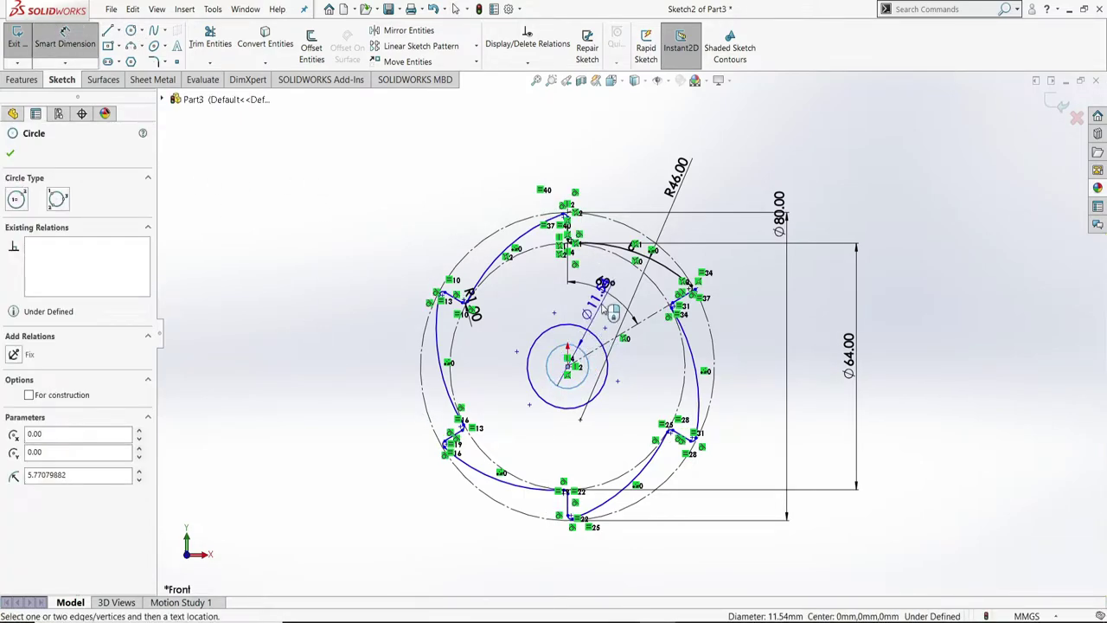
click(611, 311)
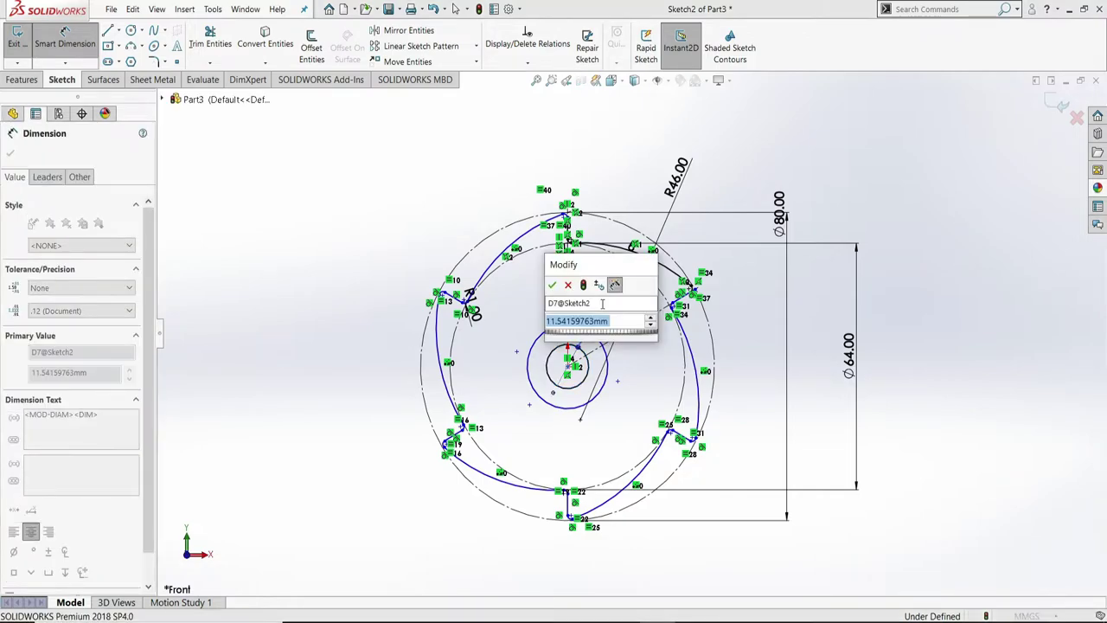
text(6)
key(Return)
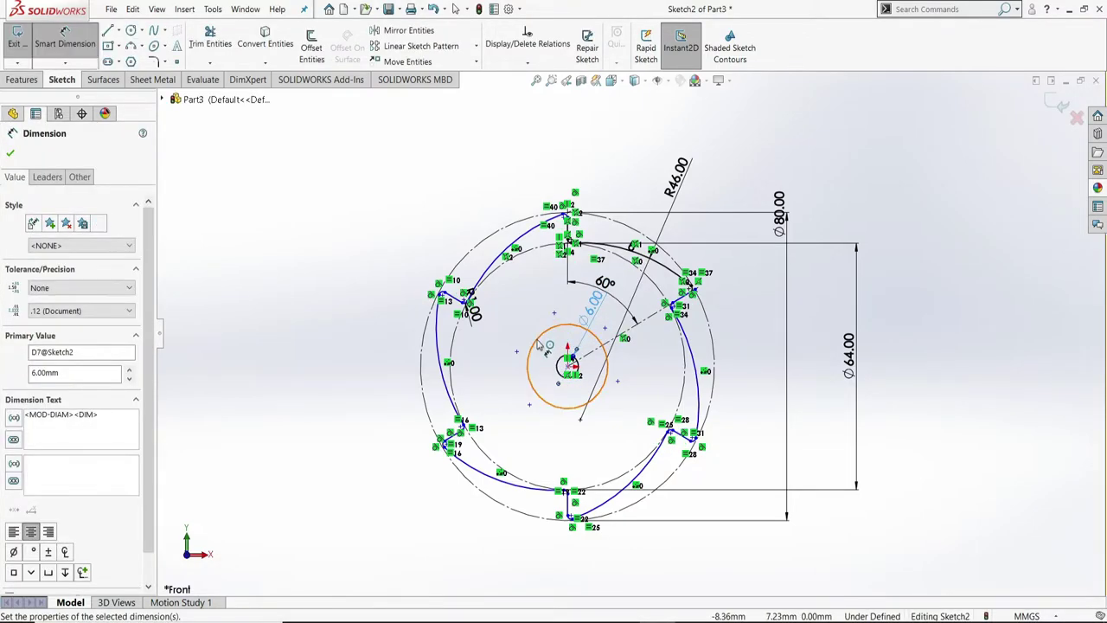
click(533, 344)
click(511, 342)
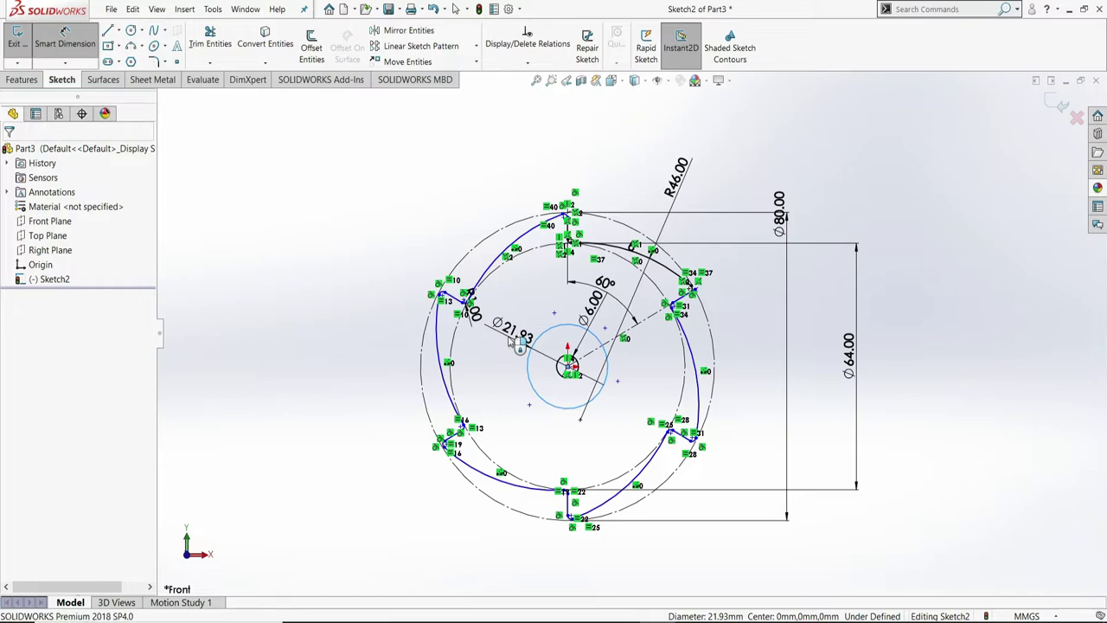
text(12)
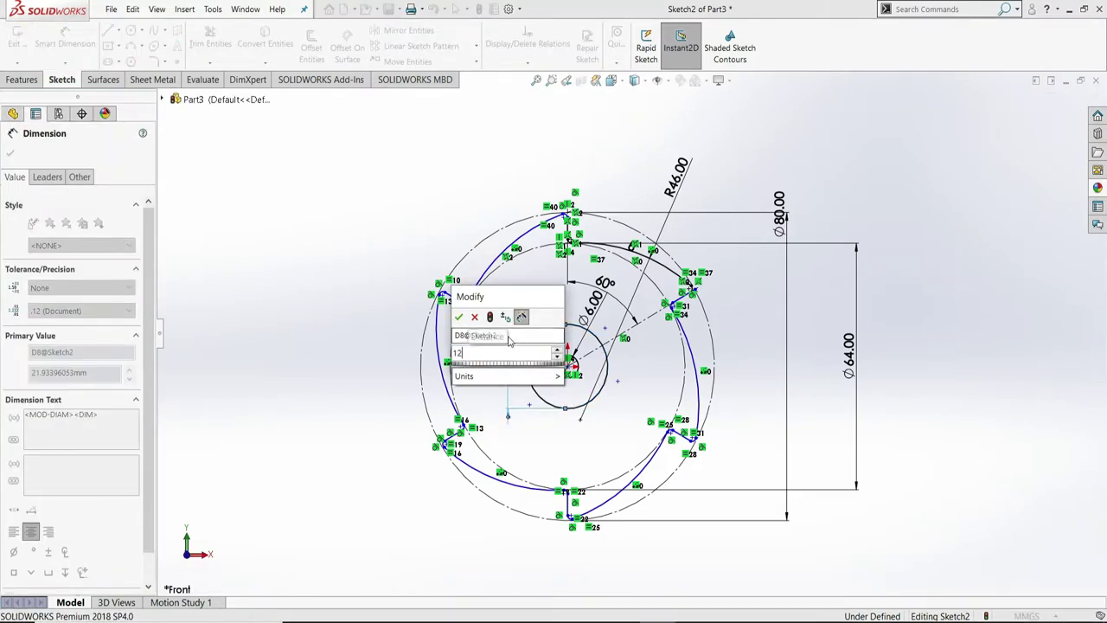
key(Return)
key(Escape)
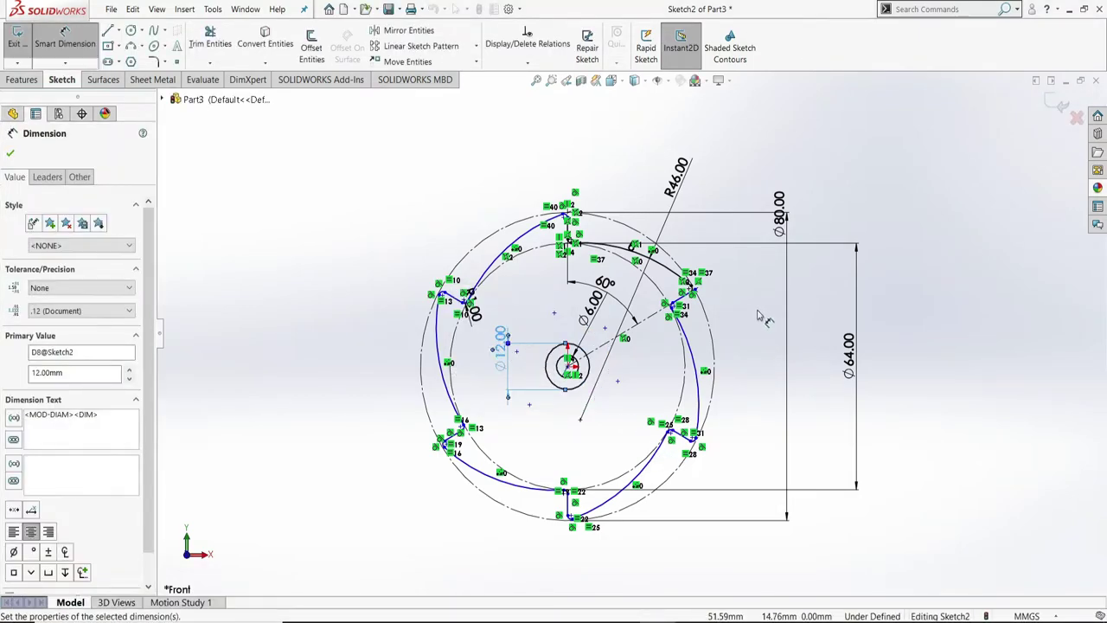
key(Escape)
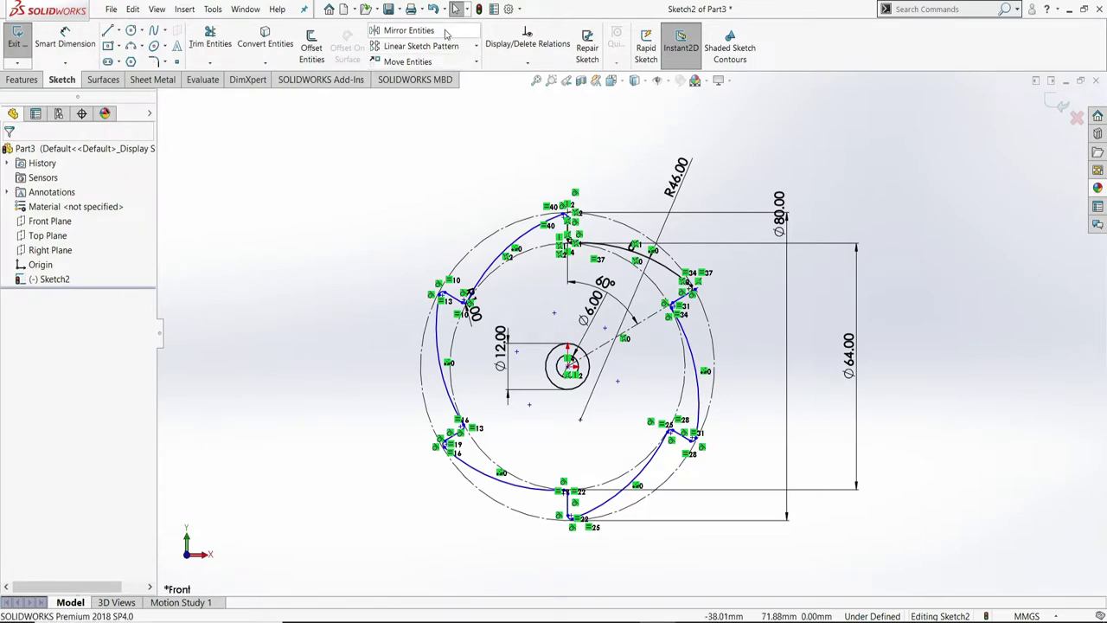
Step: Fully define the sketch automatically, adding the 1.00 and 34.64 dimensions
click(517, 66)
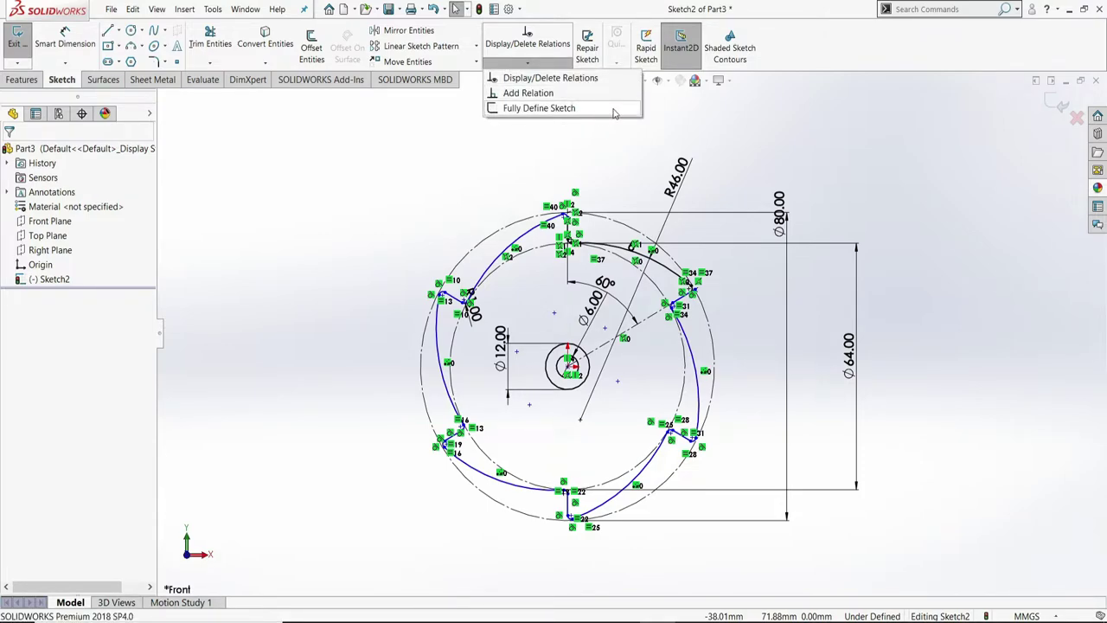
click(614, 113)
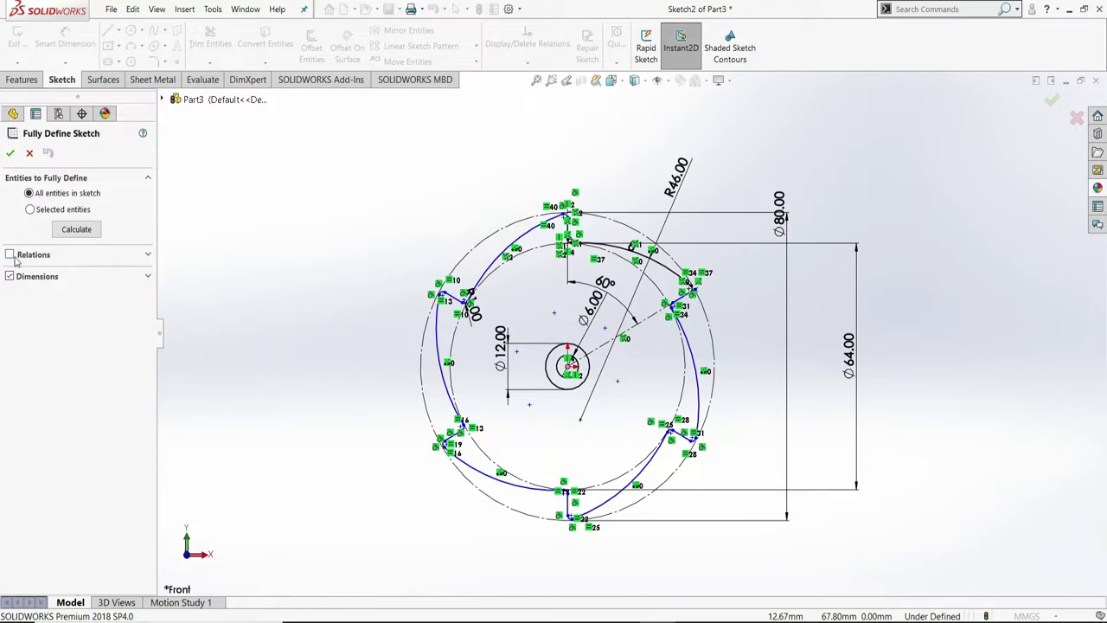
click(74, 229)
key(Return)
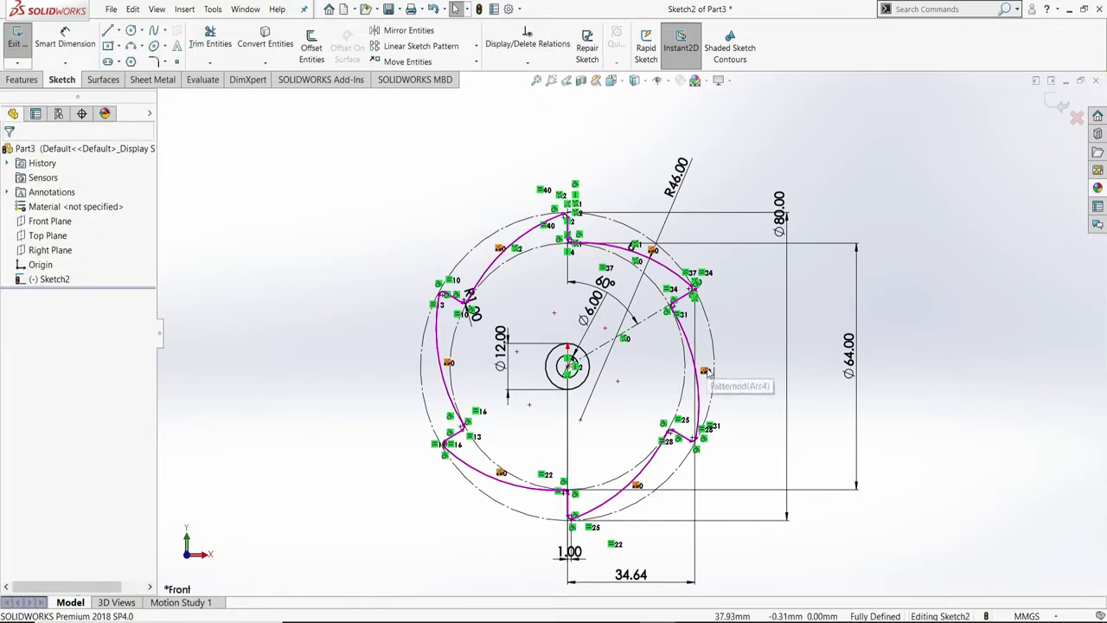
Step: Select the main wheel, second region and small centre circle for a boss extrusion
key(f)
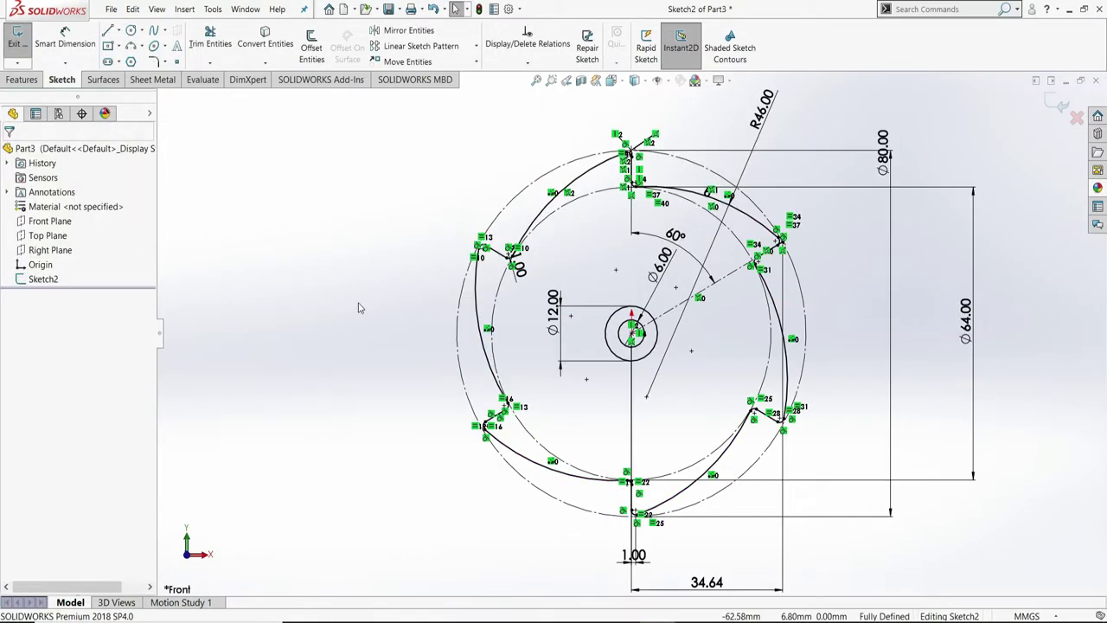
click(8, 85)
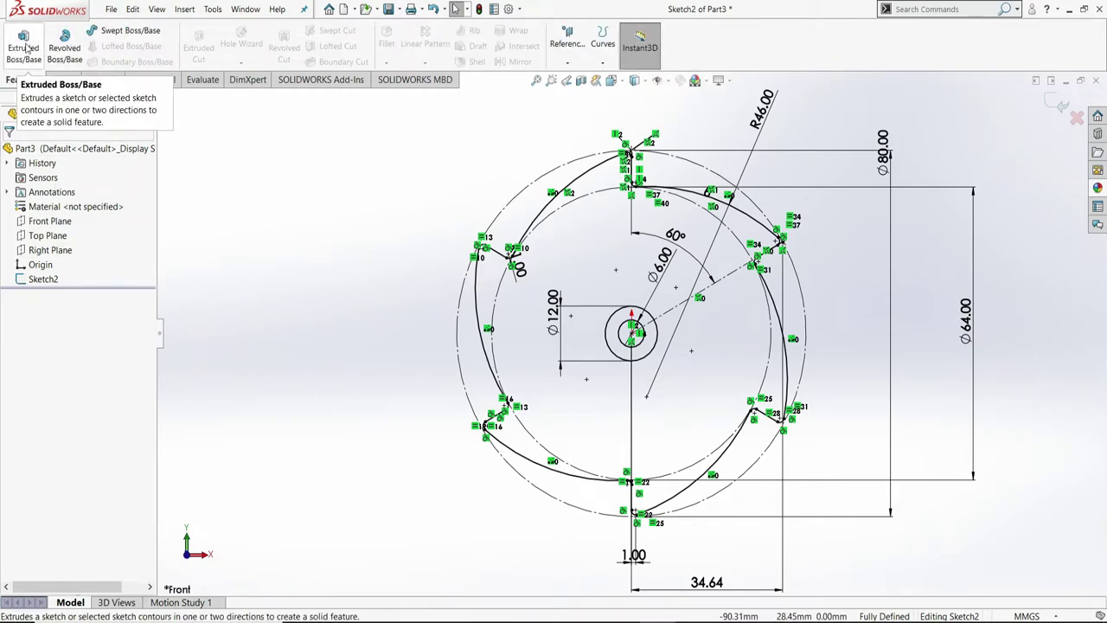
click(25, 48)
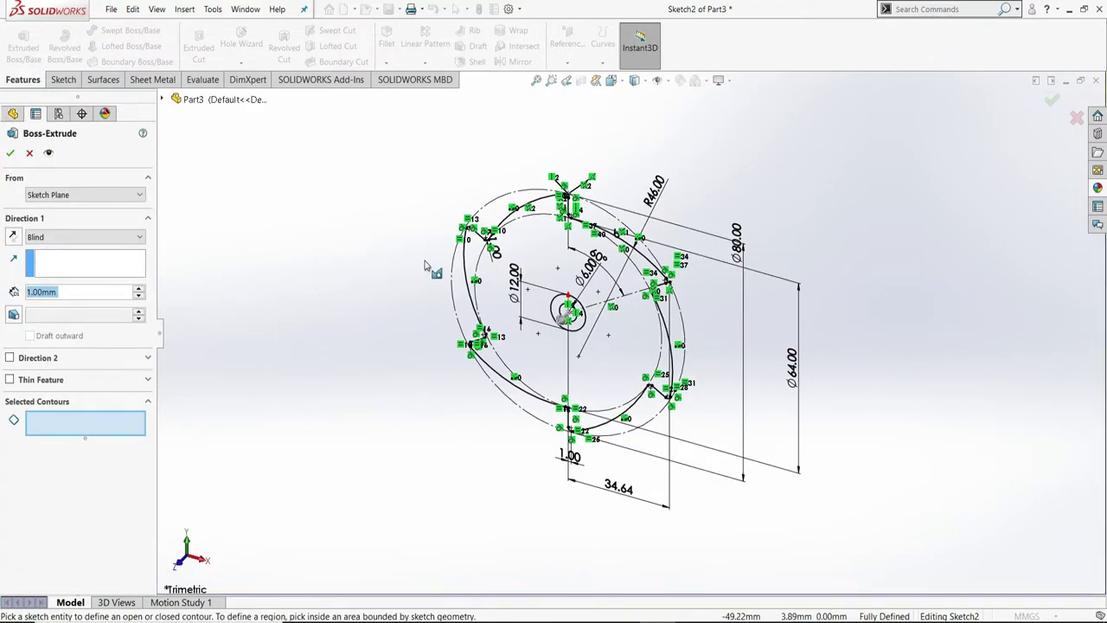
click(581, 301)
scroll(584, 302, down, 2)
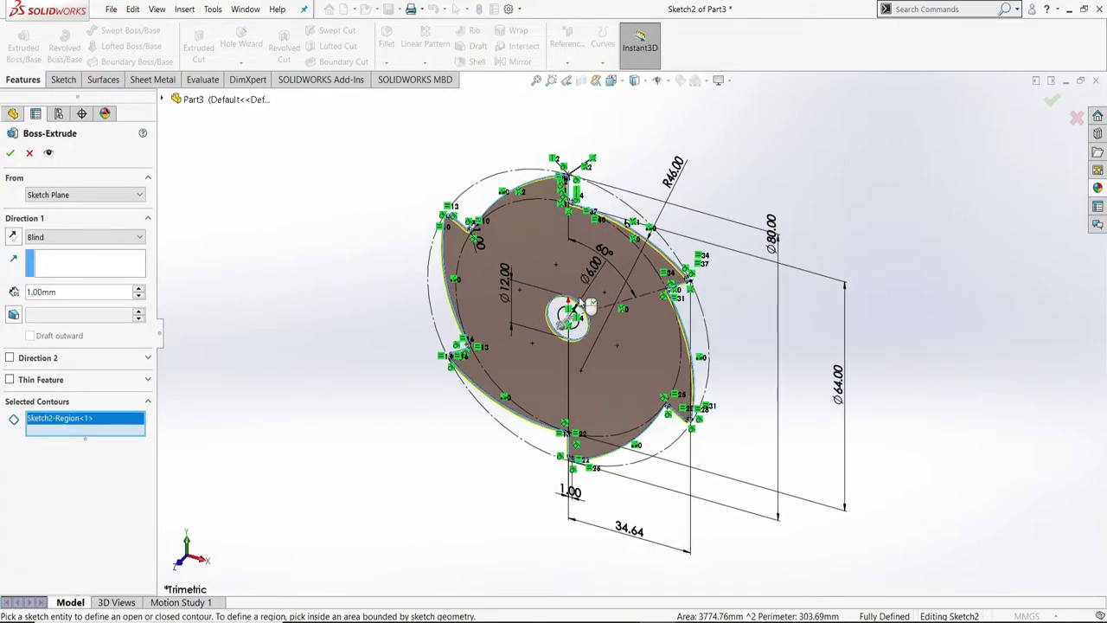
click(569, 325)
scroll(573, 328, down, 3)
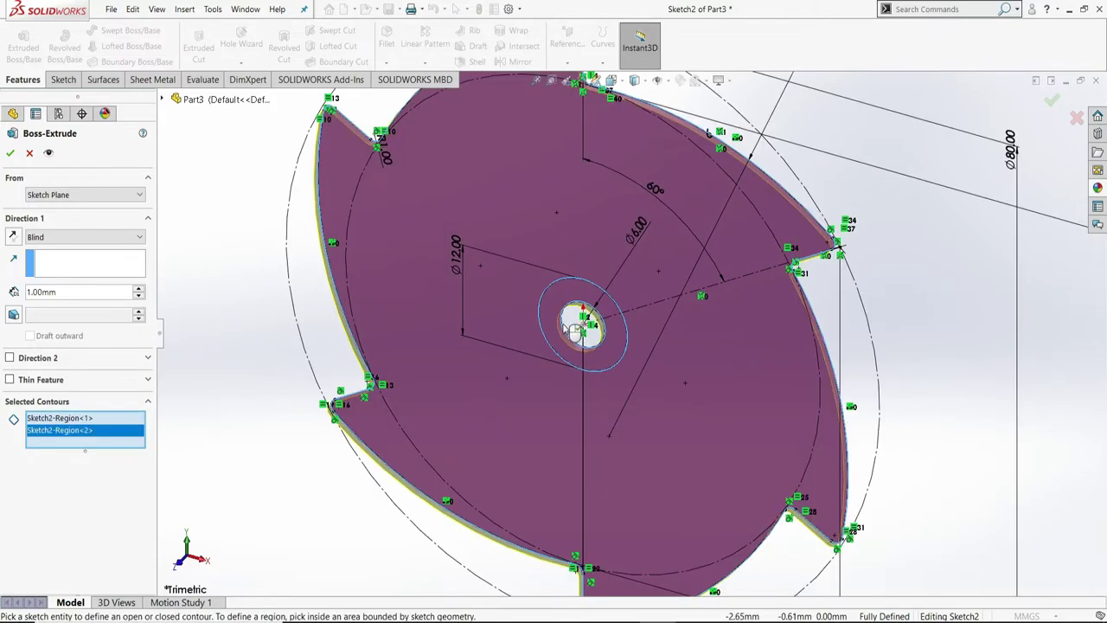
scroll(575, 328, down, 2)
click(596, 321)
scroll(640, 320, up, 1)
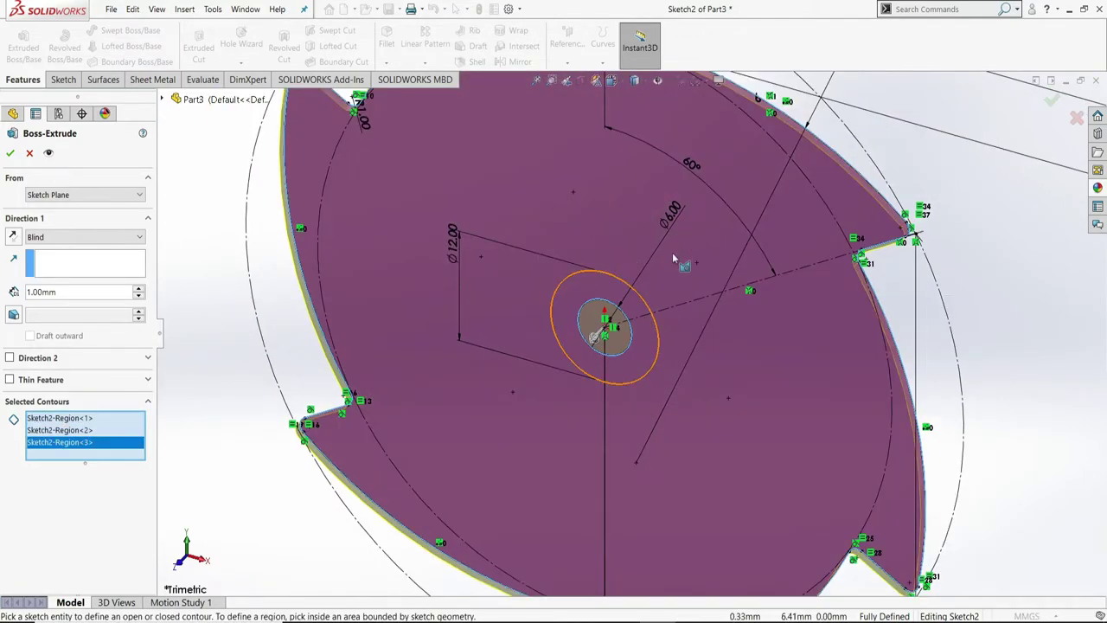
Step: Set the extrusion depth to 6 mm and accept it as Boss-Extrude3
double_click(84, 292)
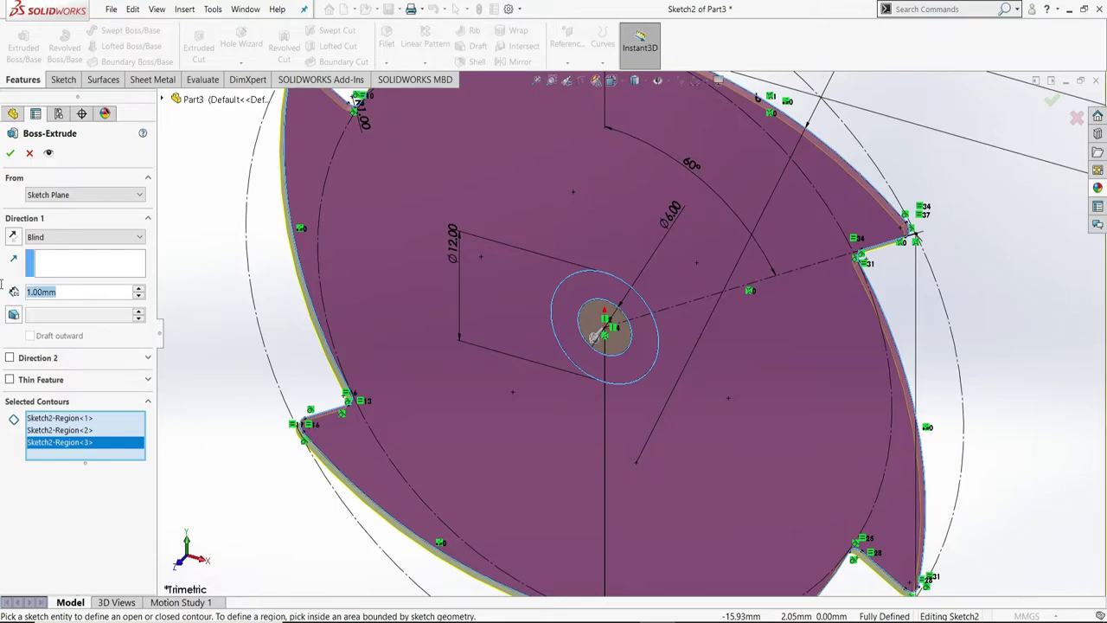
text(6)
key(Return)
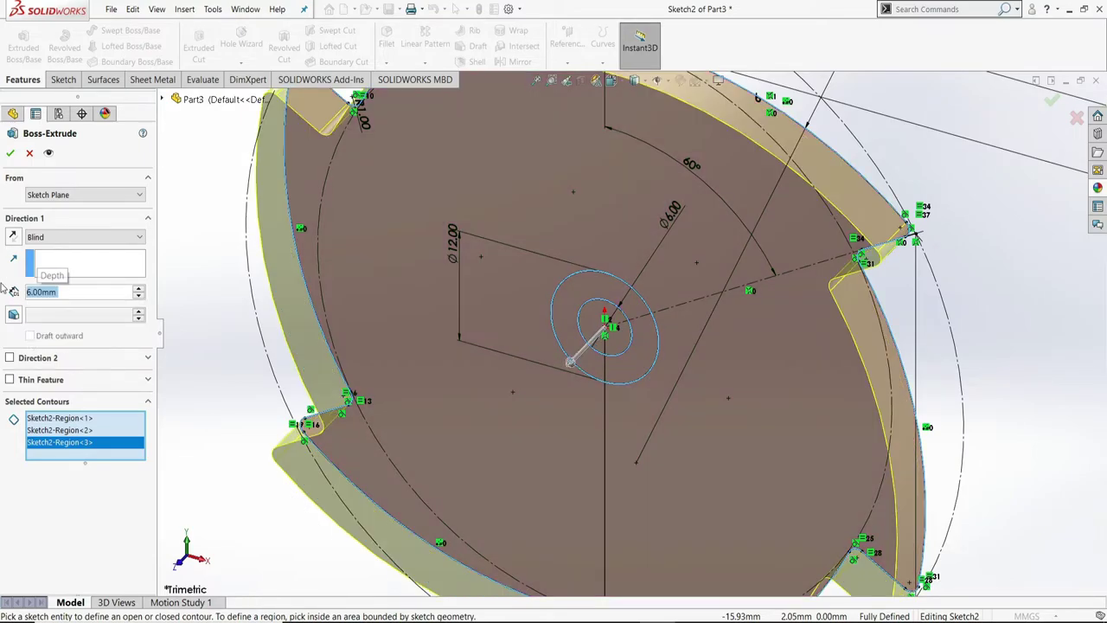
scroll(775, 364, up, 3)
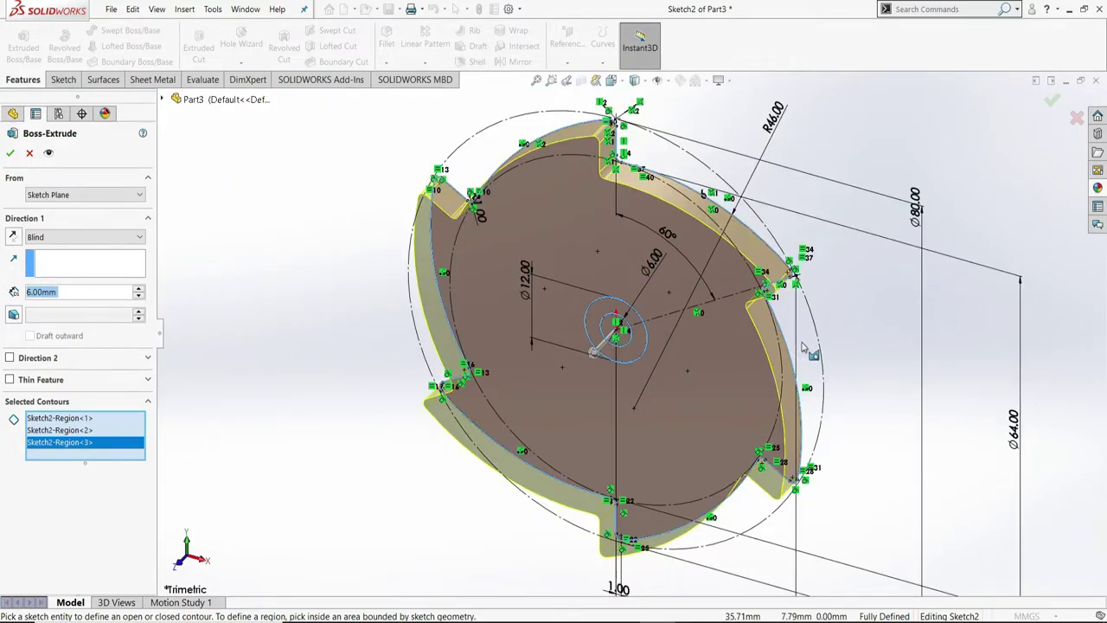
middle_drag(800, 350, 518, 454)
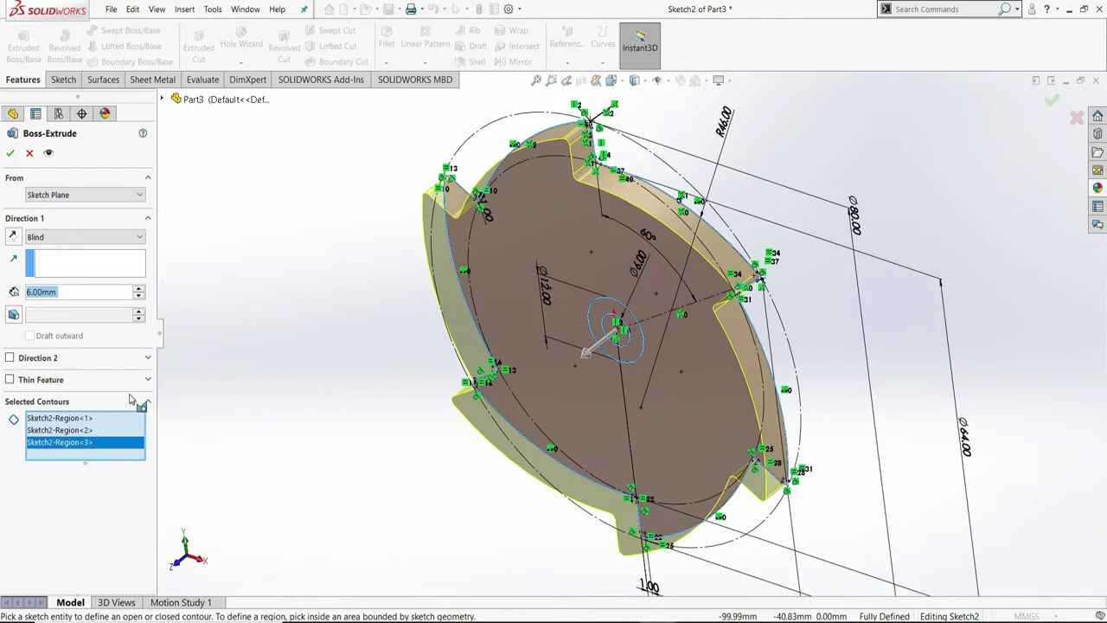
click(9, 154)
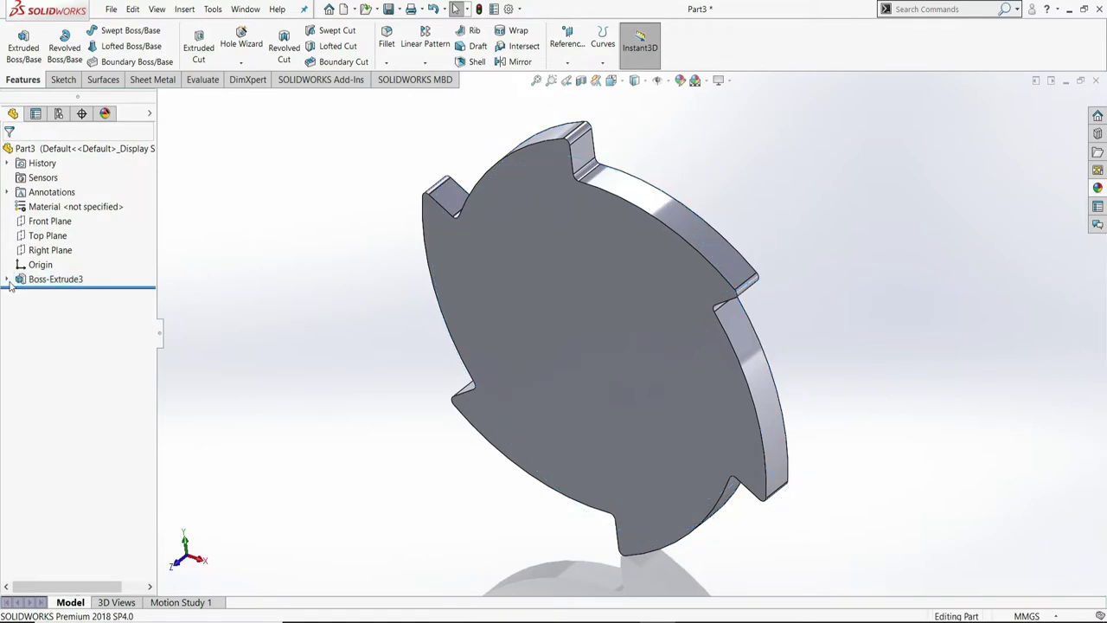
Step: Extrude Sketch2's centre ring region 7 mm as the raised hub, Boss-Extrude4
click(7, 278)
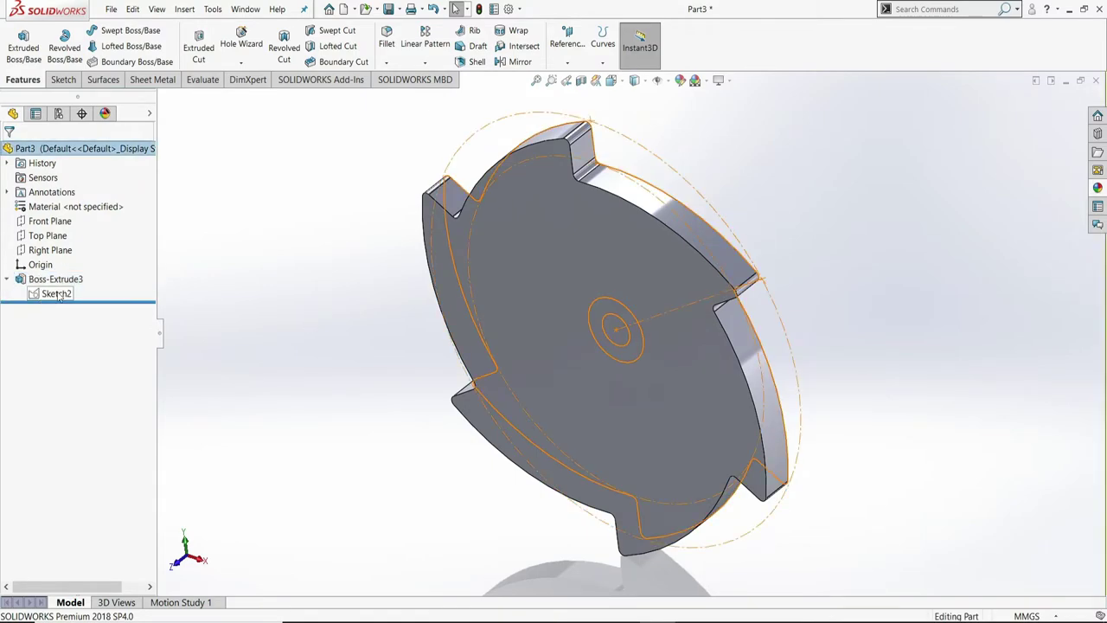
click(57, 294)
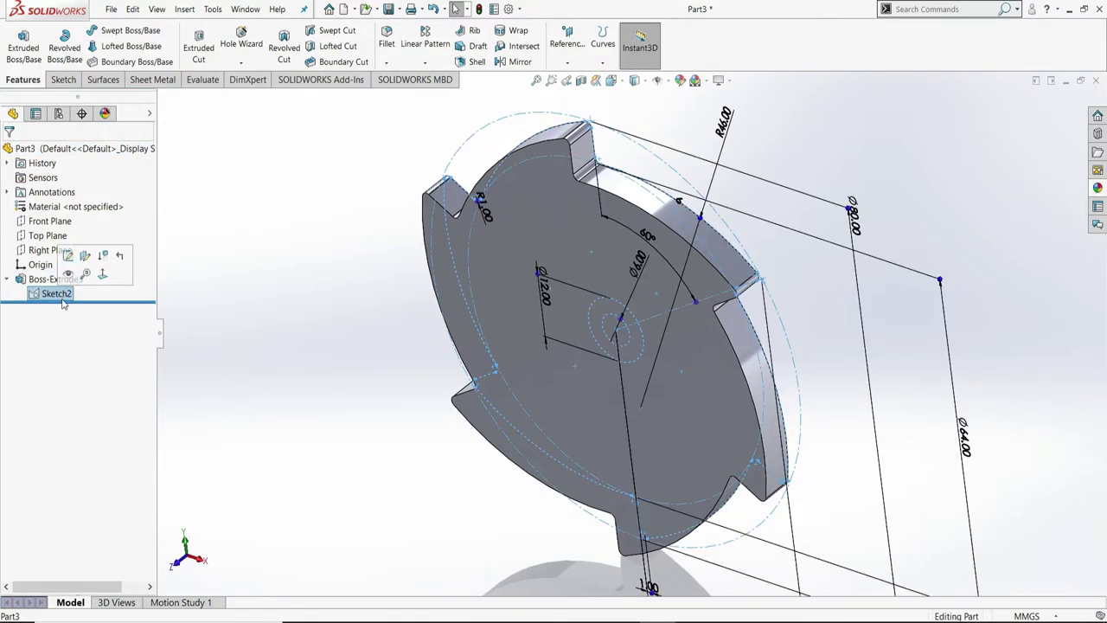
click(24, 45)
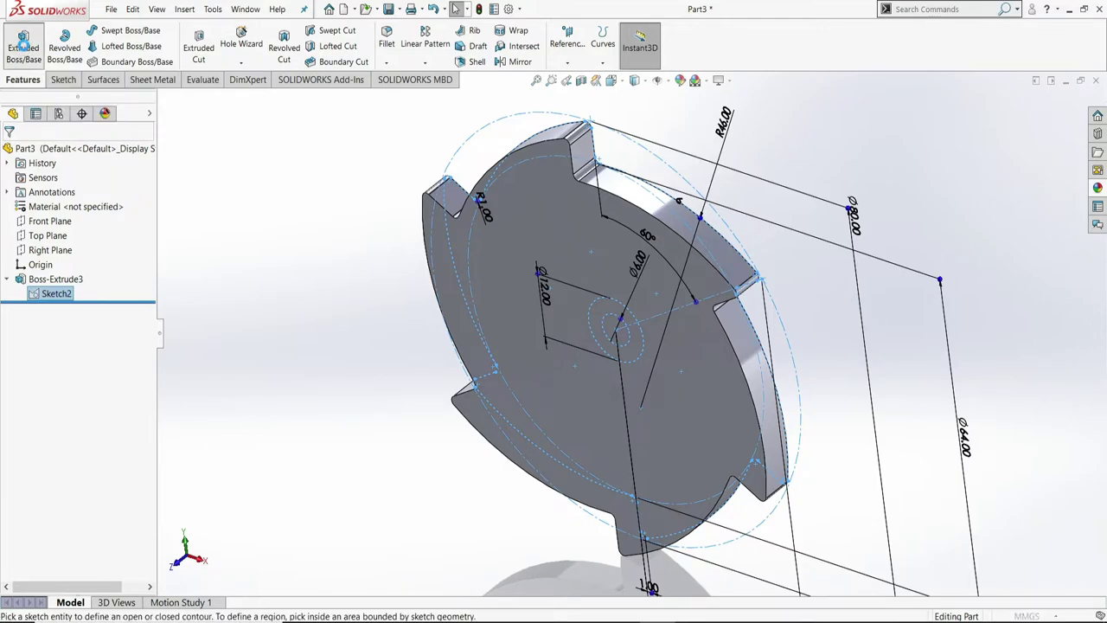
click(604, 309)
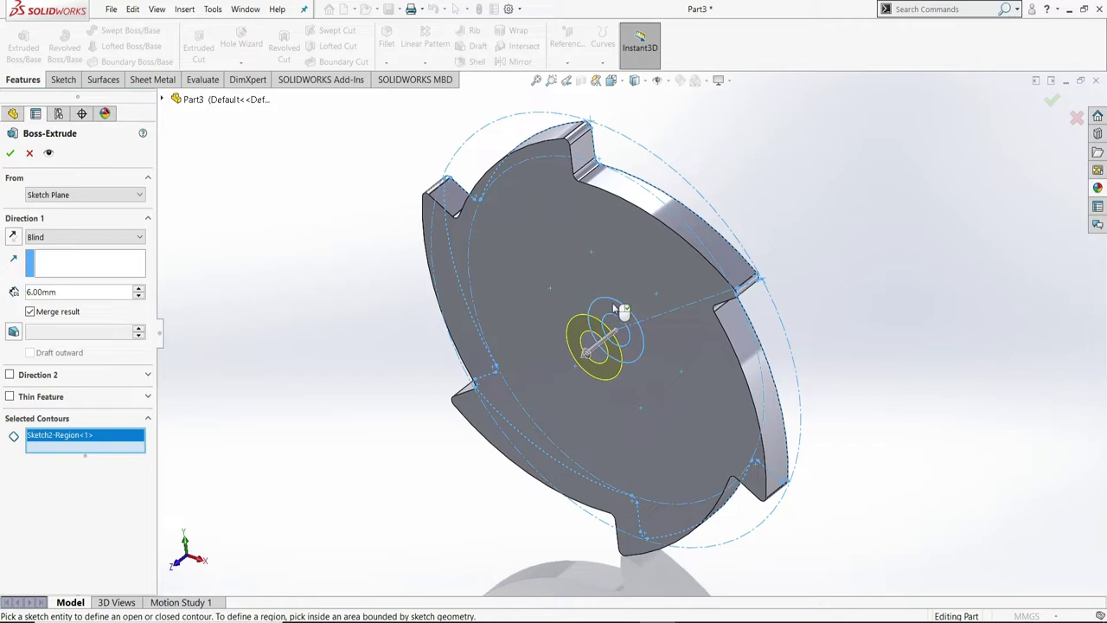
click(57, 294)
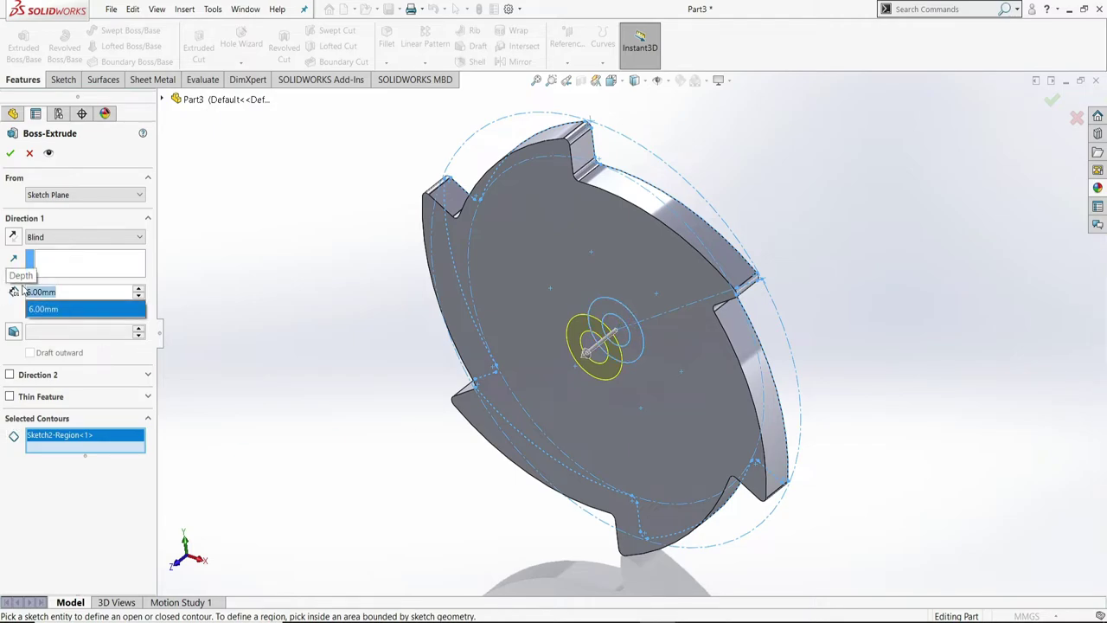
scroll(23, 293, up, 1)
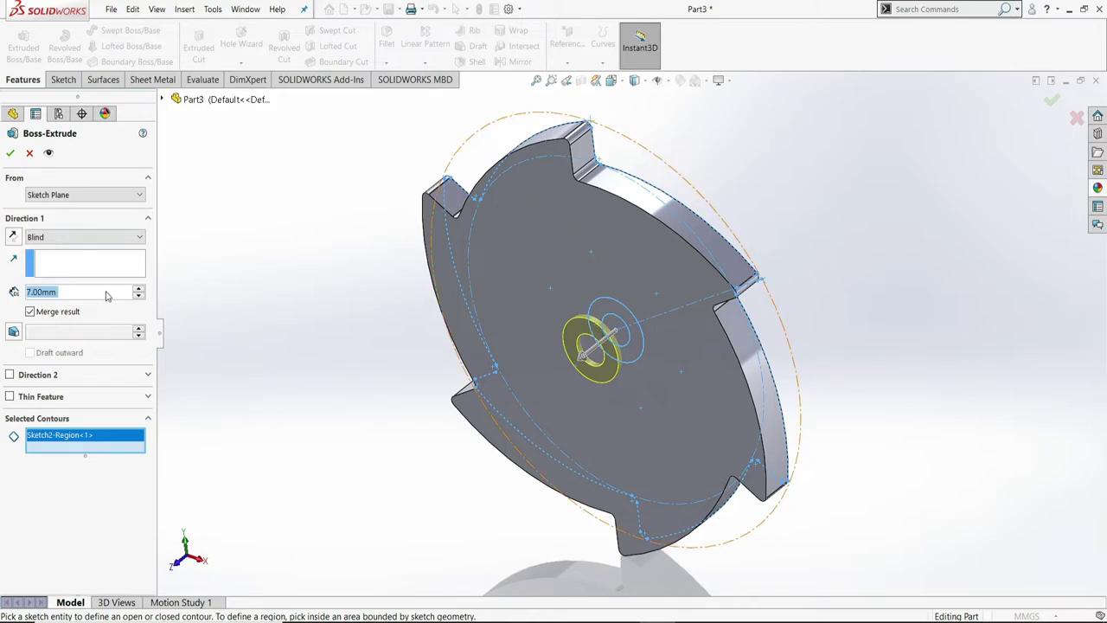
click(8, 156)
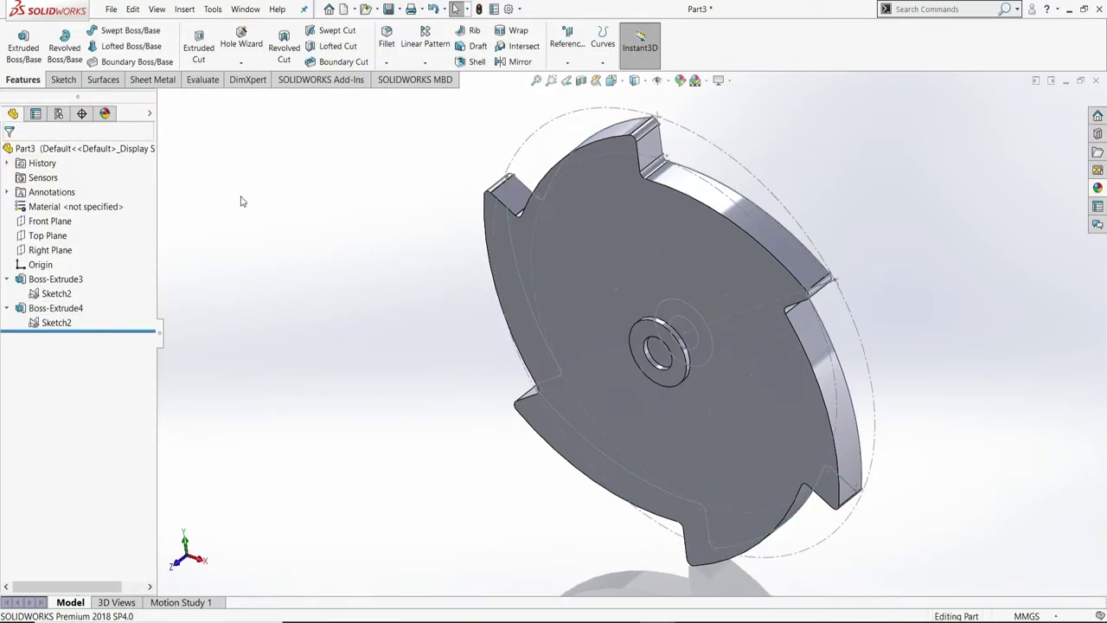
Step: Cut Sketch2's small centre circle reversed and Through All as the Ø6 hole, Cut-Extrude3
click(56, 322)
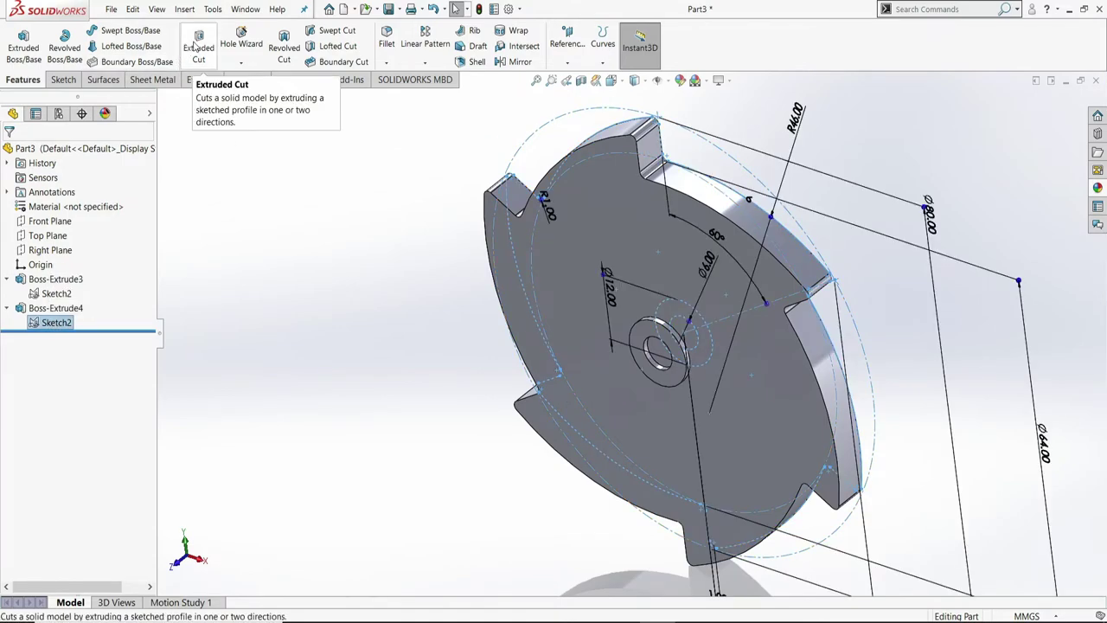
click(194, 43)
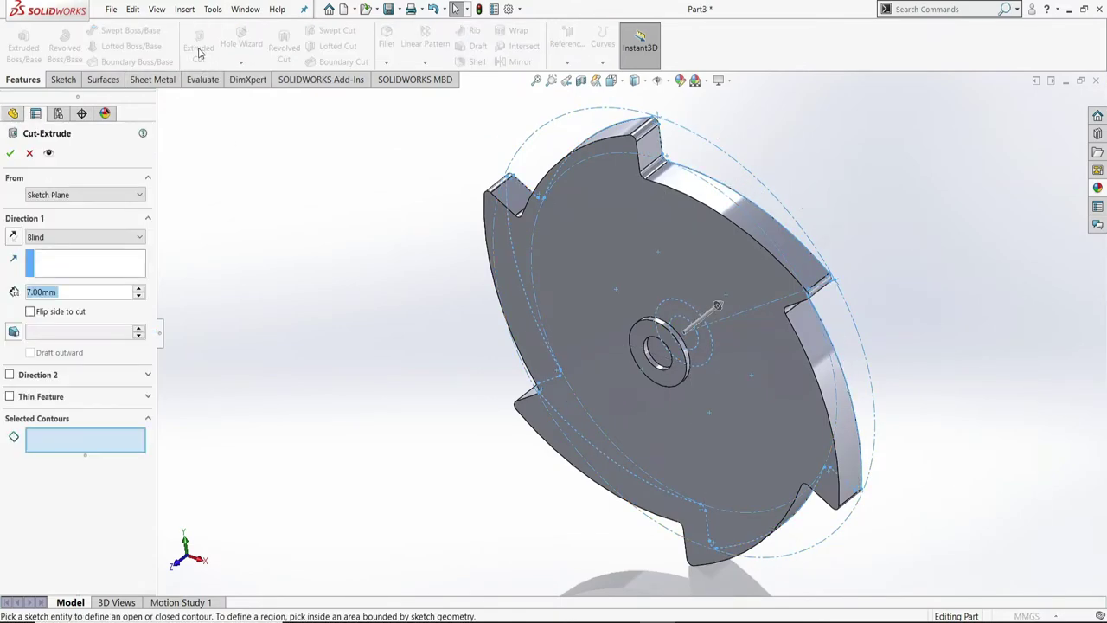
scroll(659, 352, down, 2)
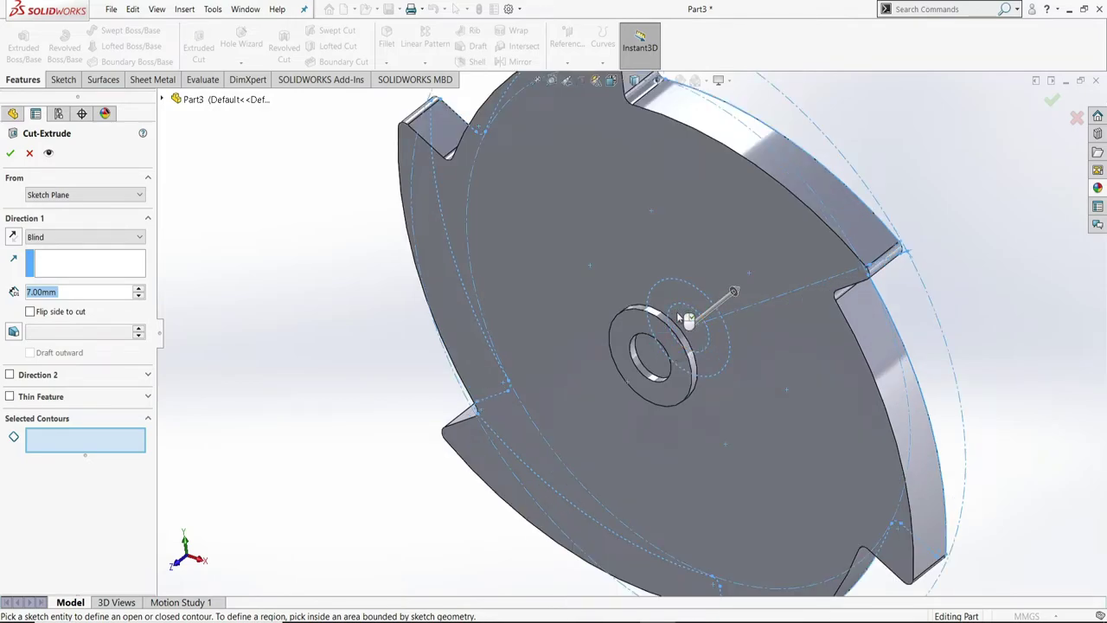
click(685, 320)
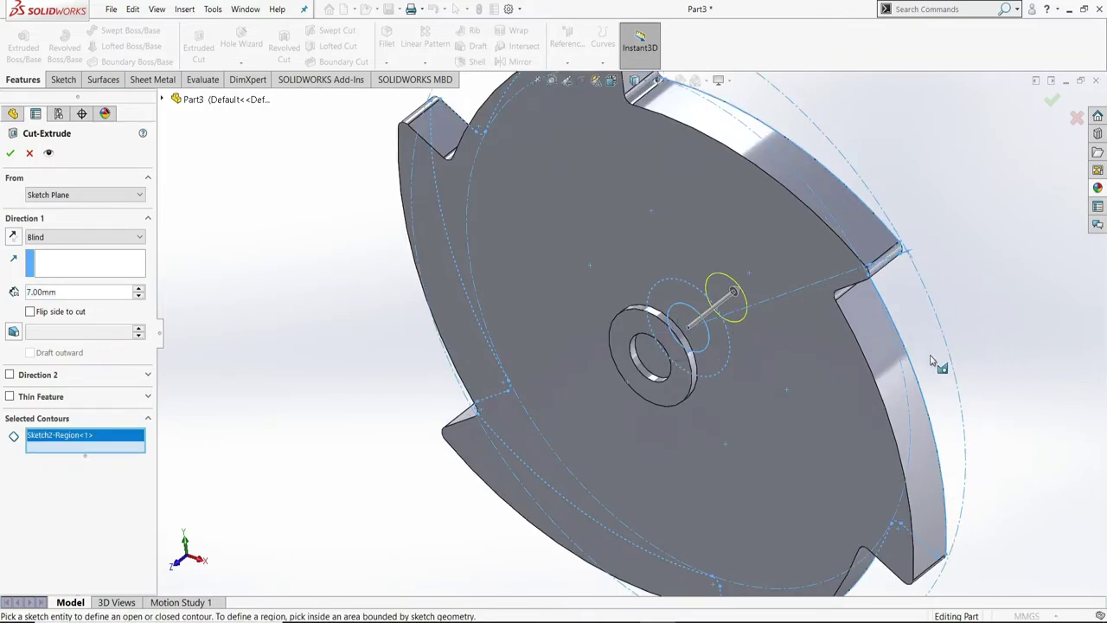
click(14, 241)
click(76, 238)
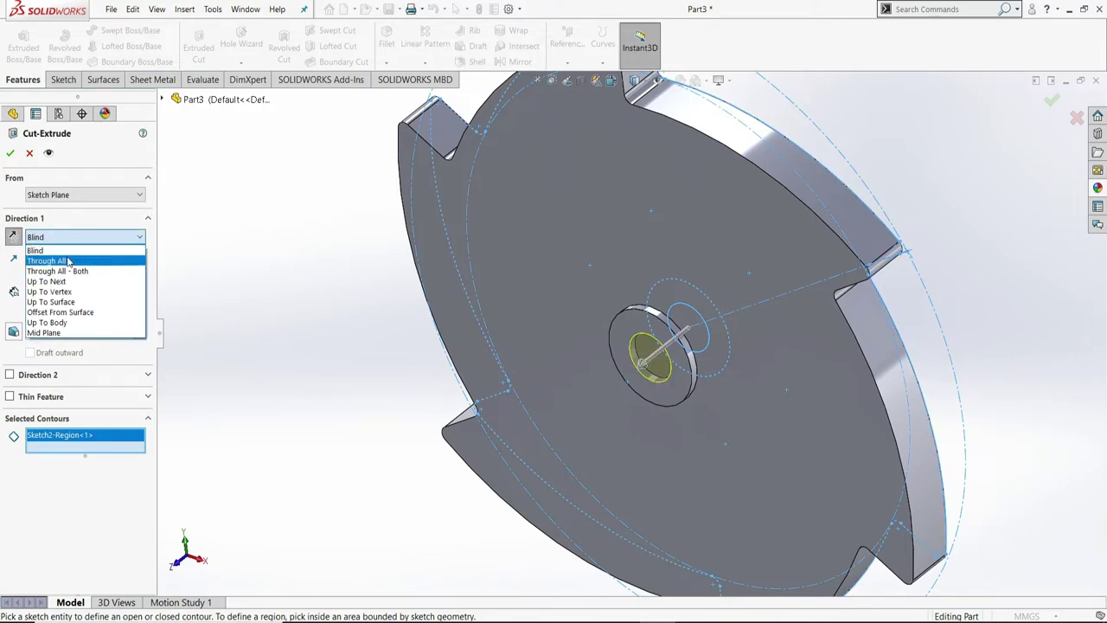
click(65, 262)
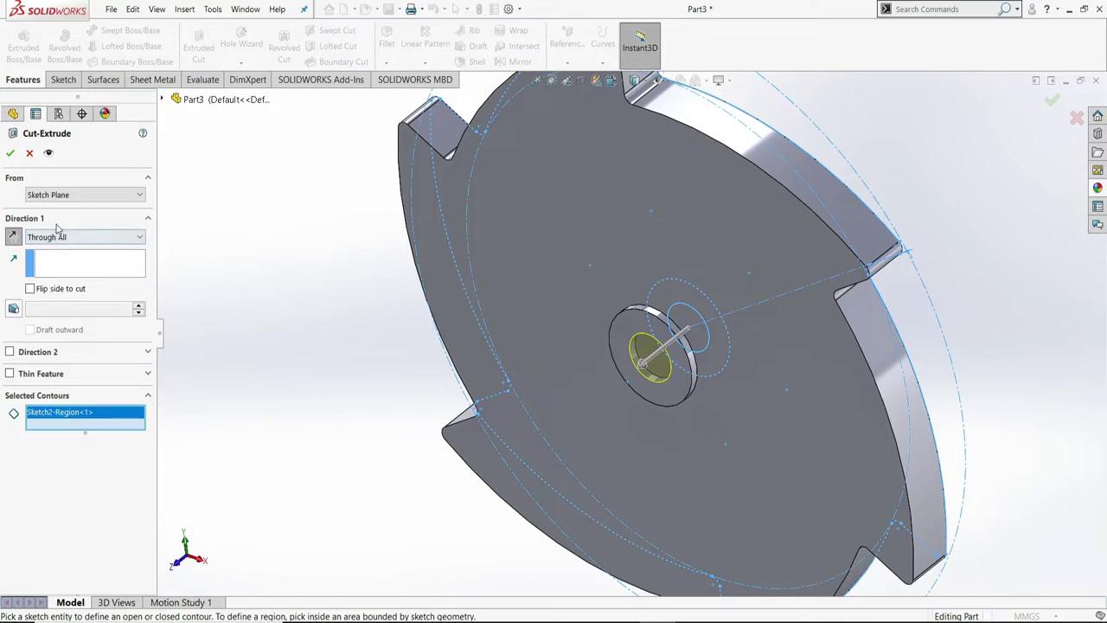
click(11, 156)
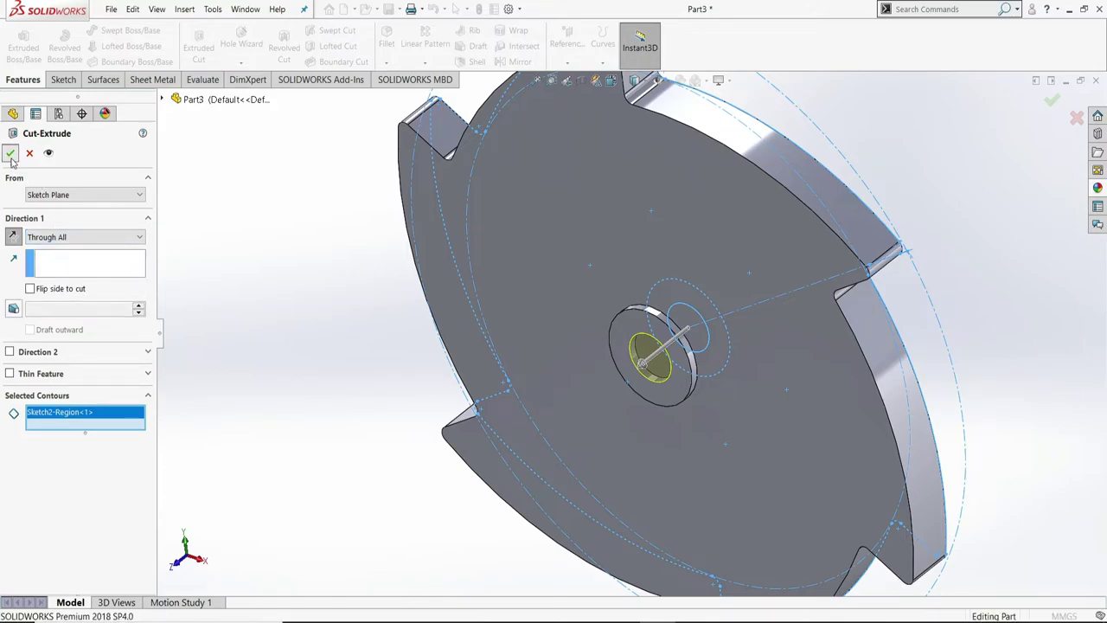
key(f)
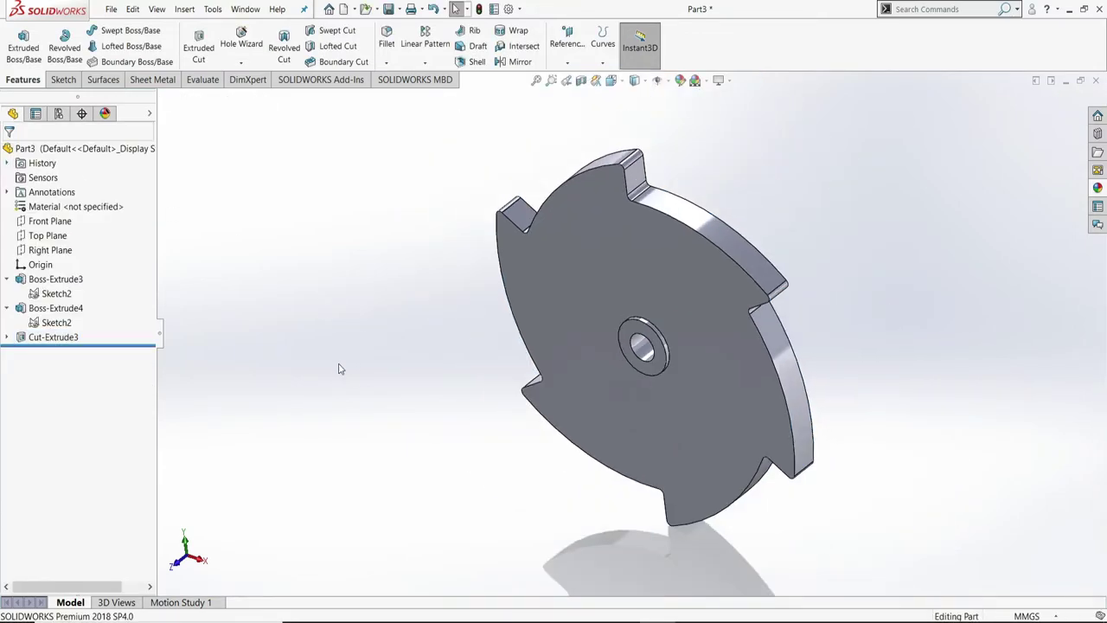
mouse_move(897, 325)
middle_down()
mouse_move(773, 338)
mouse_move(808, 358)
mouse_move(877, 321)
middle_up()
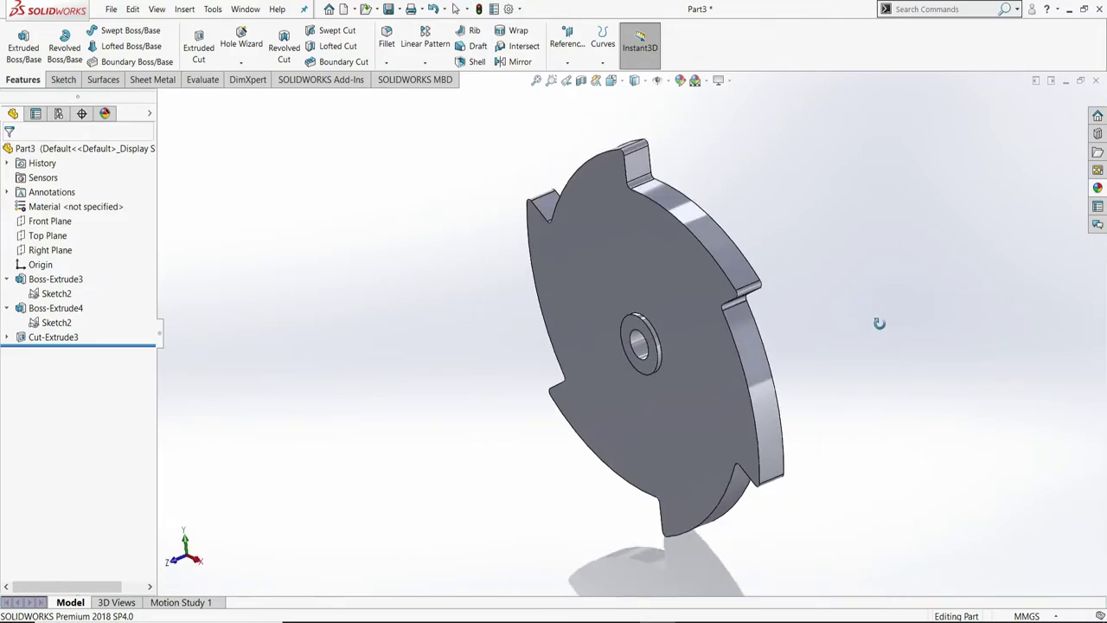
Step: Cut Sketch2's ring region around the hub 1 mm deep, reversed, as Cut-Extrude4
click(6, 337)
click(57, 351)
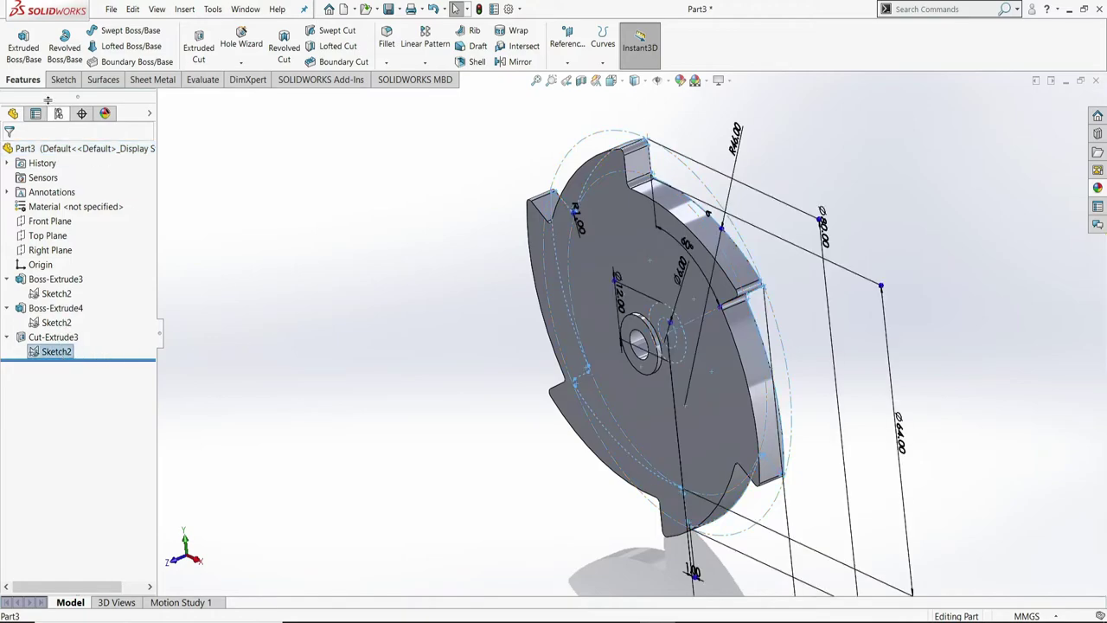
click(196, 52)
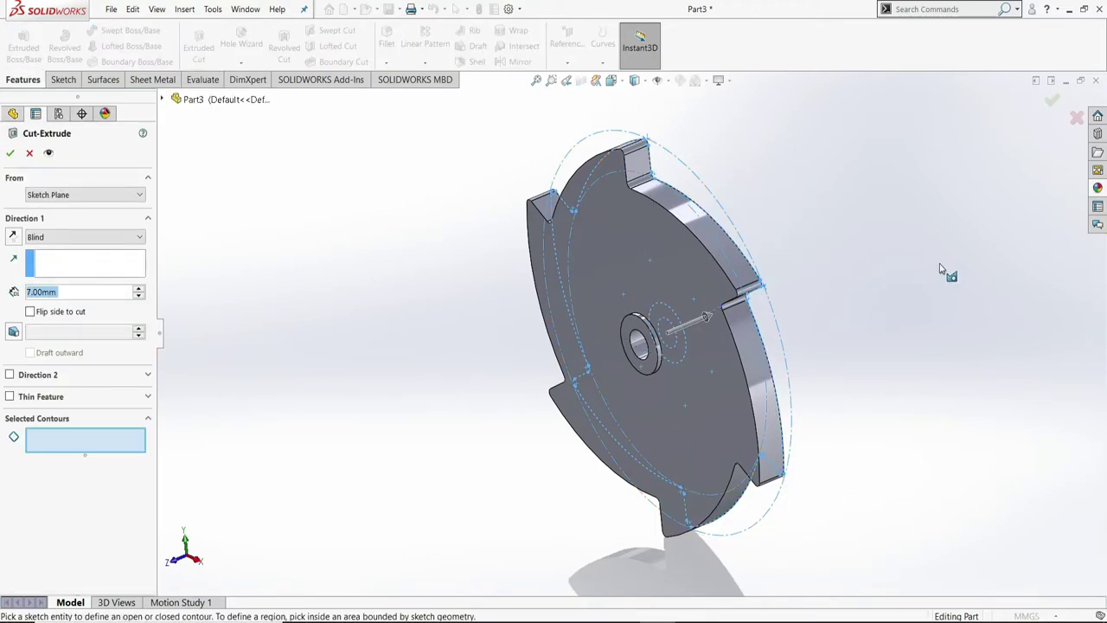
click(668, 325)
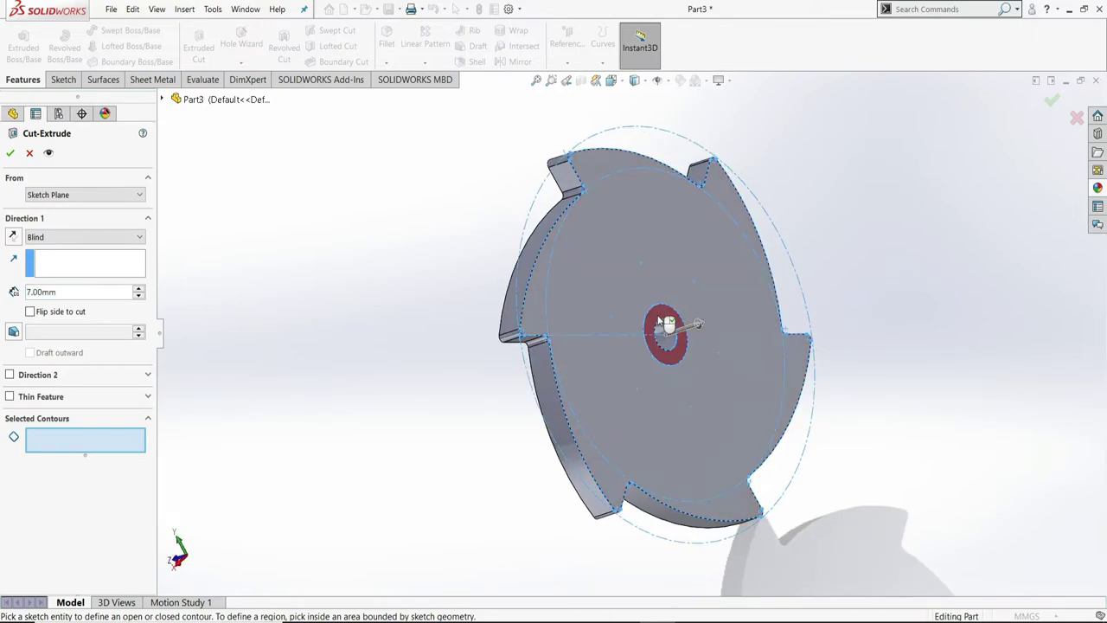
click(10, 237)
double_click(75, 297)
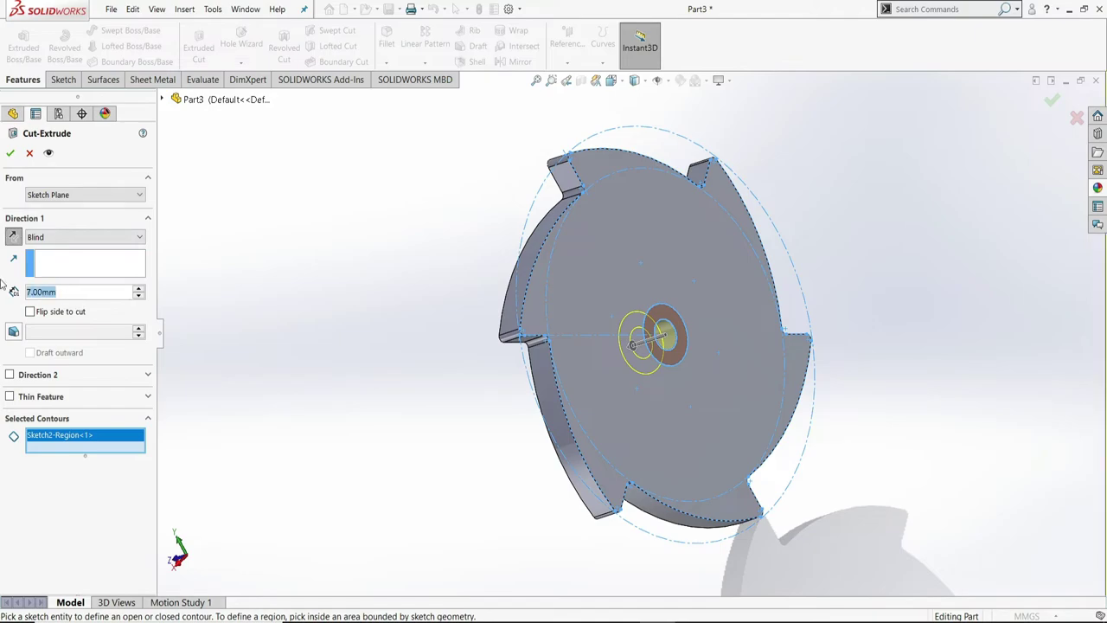
text(1)
key(Return)
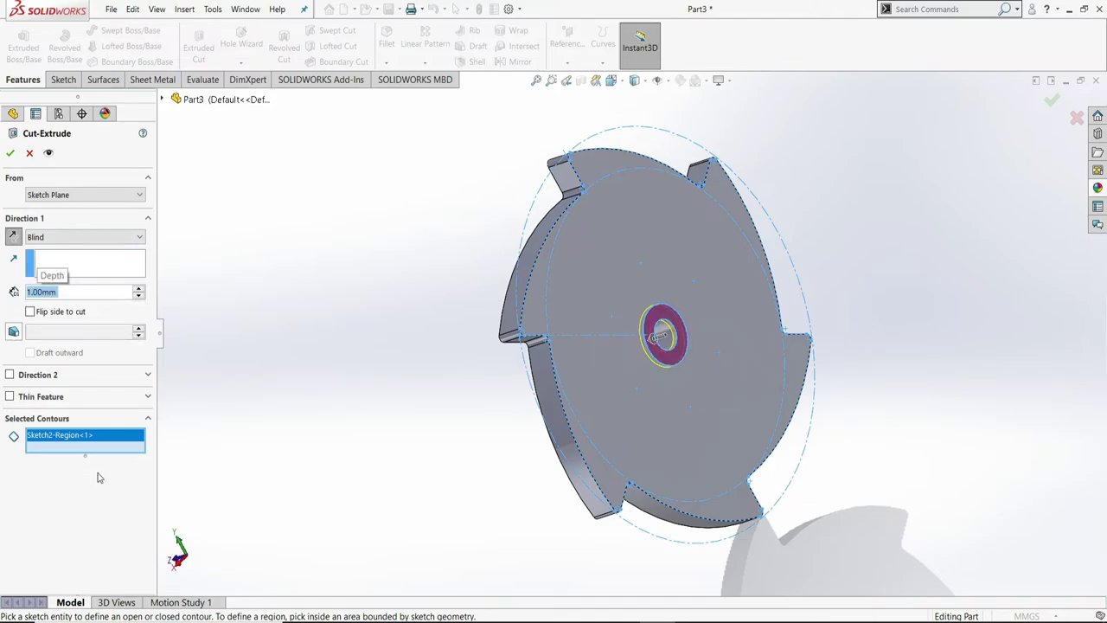
click(10, 154)
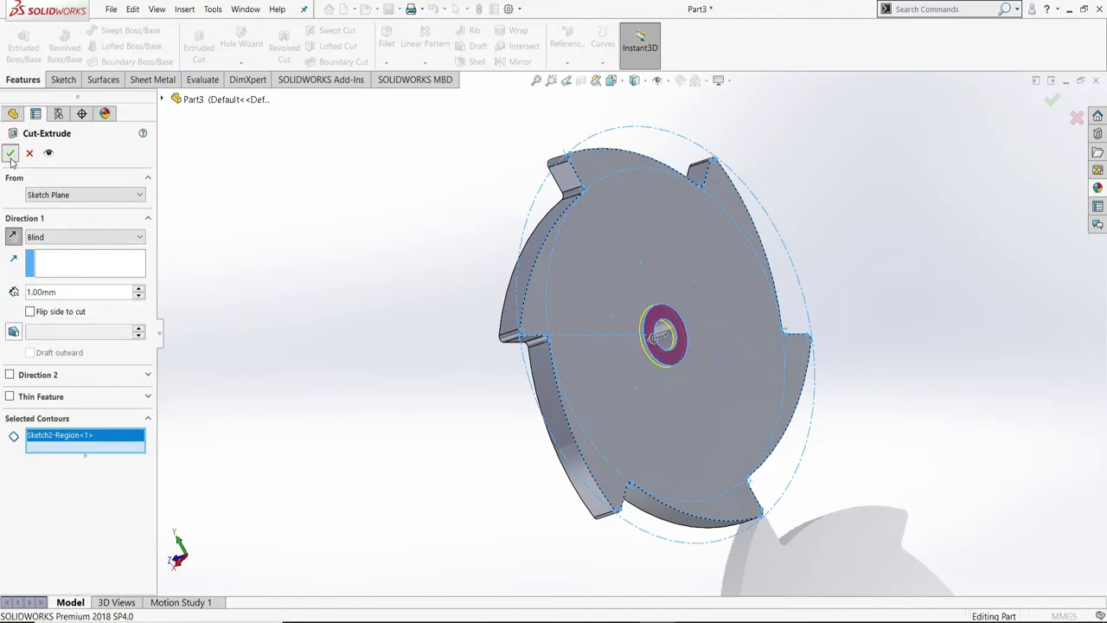
mouse_move(814, 353)
middle_down()
mouse_move(758, 336)
mouse_move(680, 366)
mouse_move(753, 390)
mouse_move(841, 392)
mouse_move(860, 348)
mouse_move(914, 338)
mouse_move(947, 381)
middle_up()
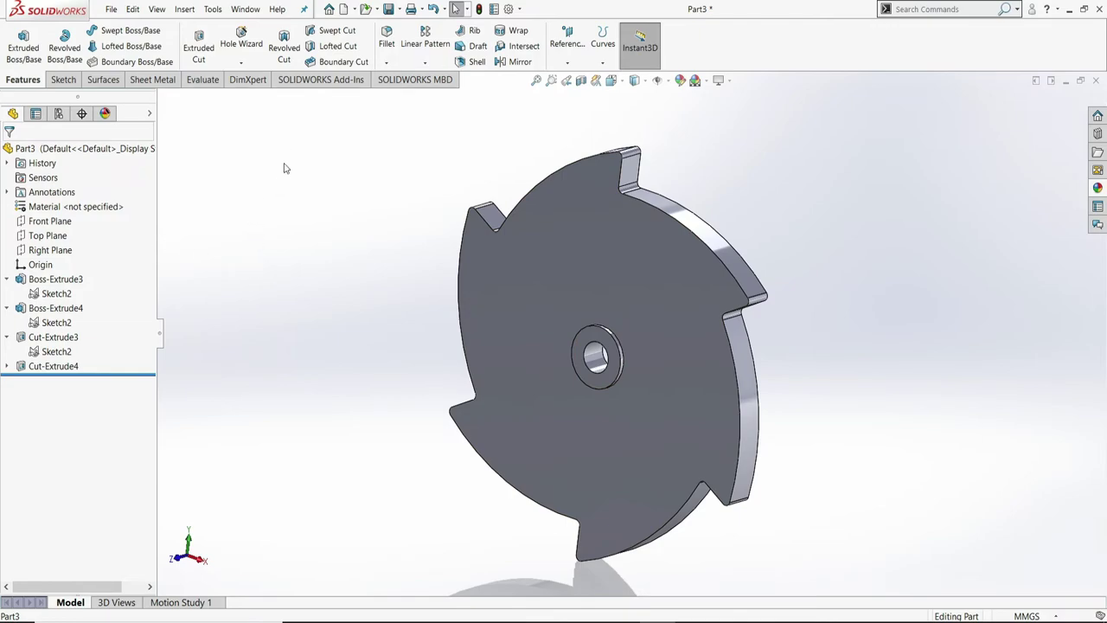
Step: Fillet the circular edge around the central hole with a 2 mm radius
click(384, 43)
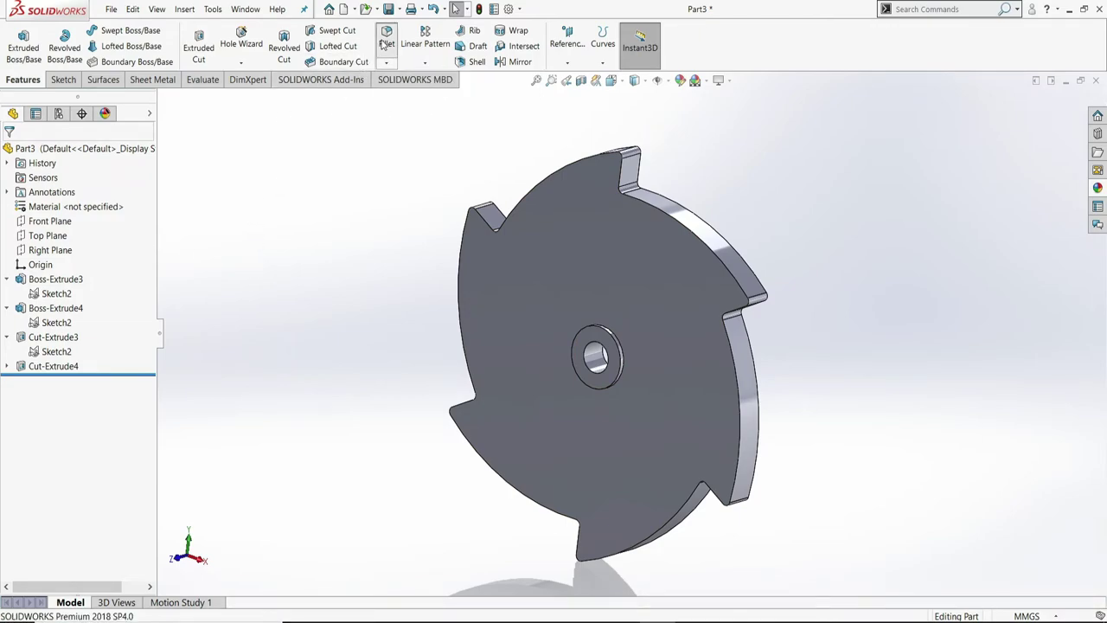
scroll(614, 251, down, 2)
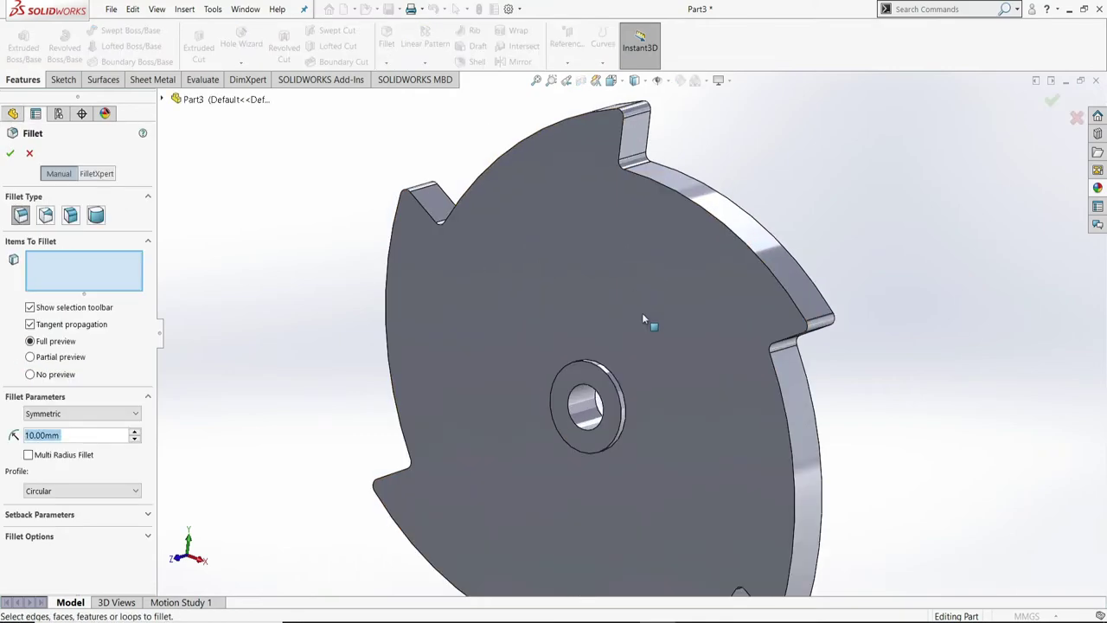
click(620, 387)
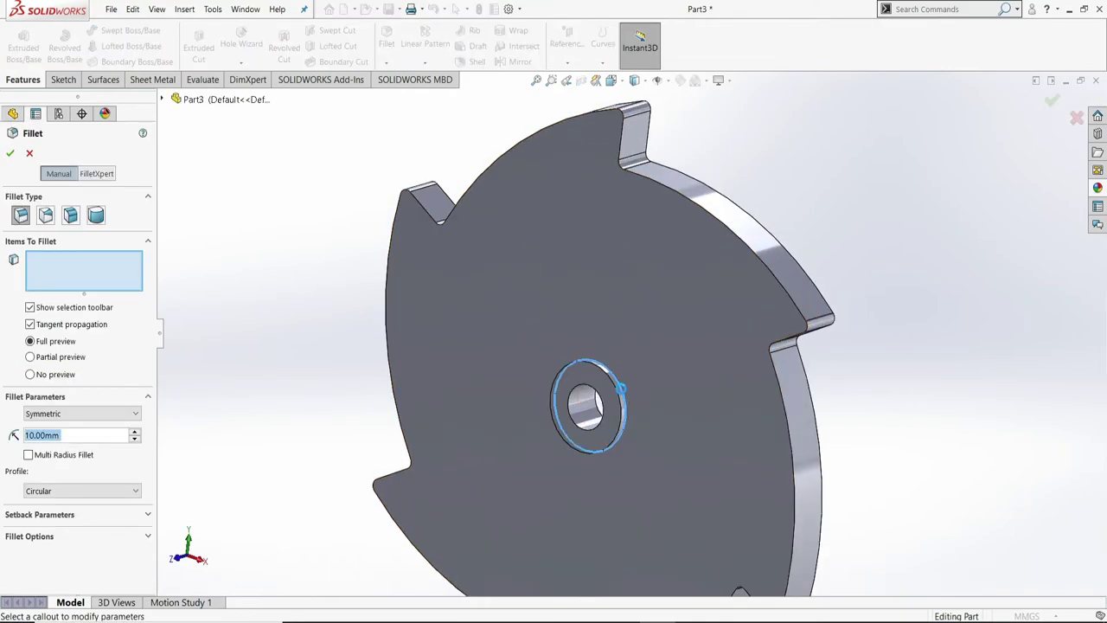
text(2)
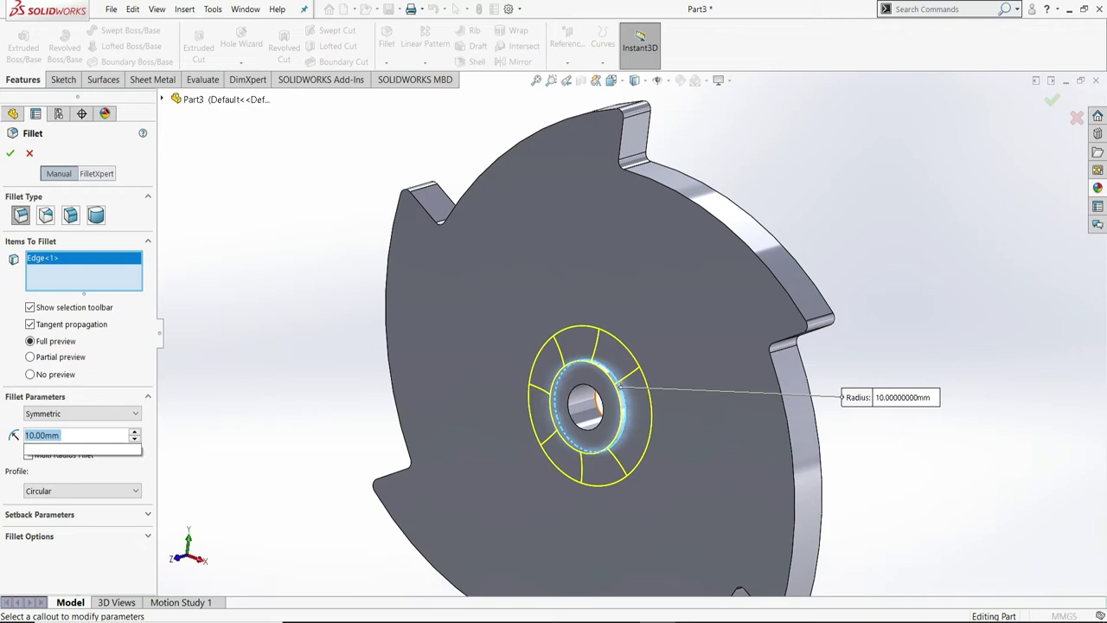
key(Return)
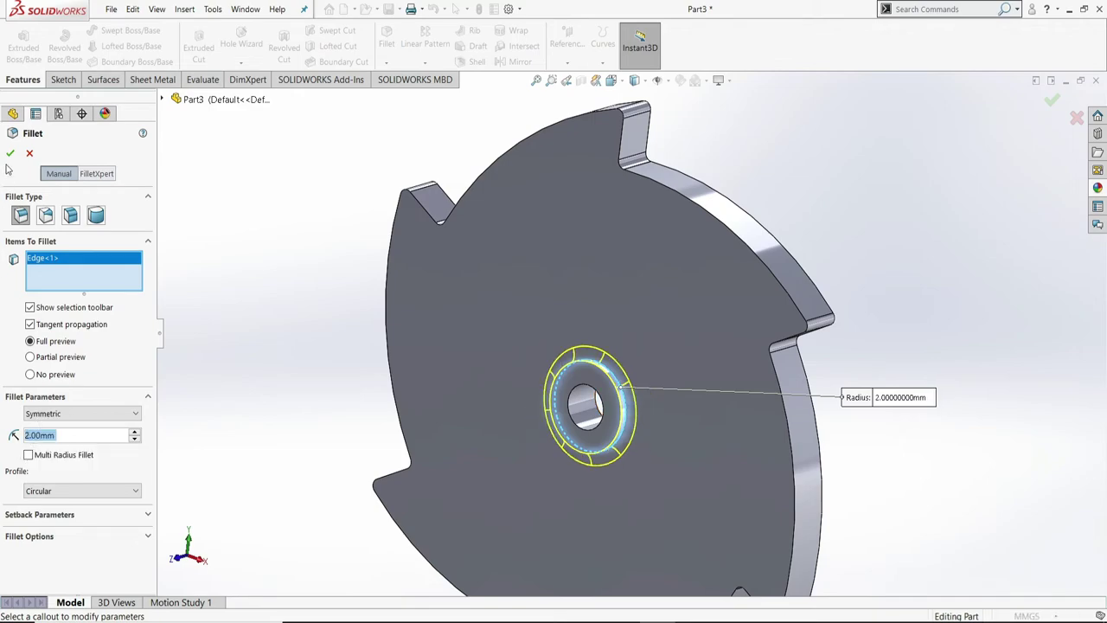
click(10, 156)
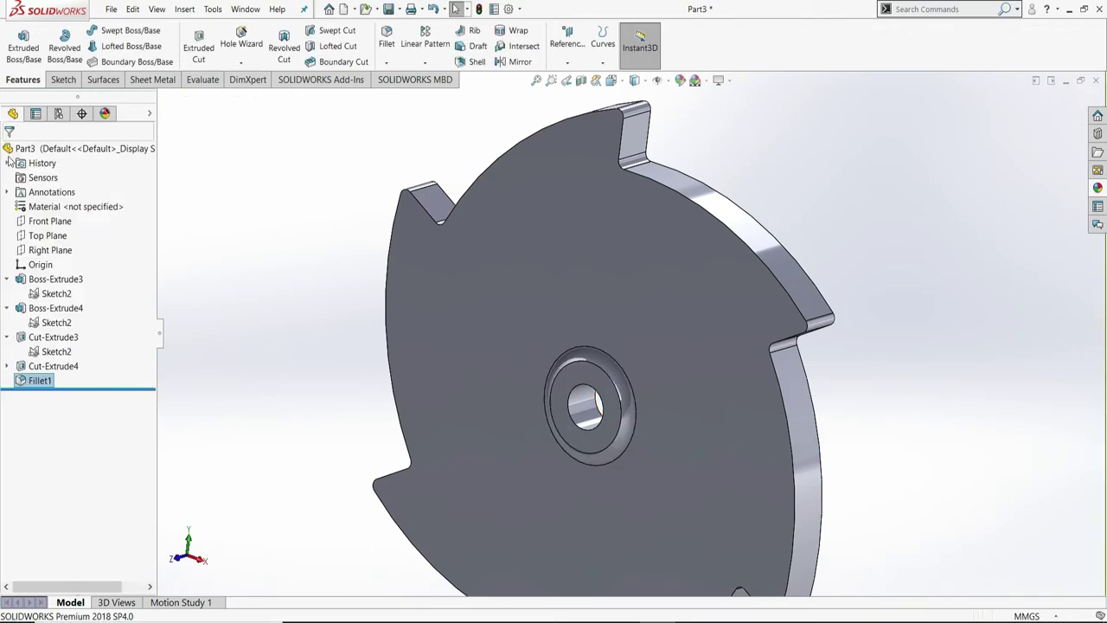
Step: Apply a teal colour appearance to the whole Part3 ratchet wheel
key(f)
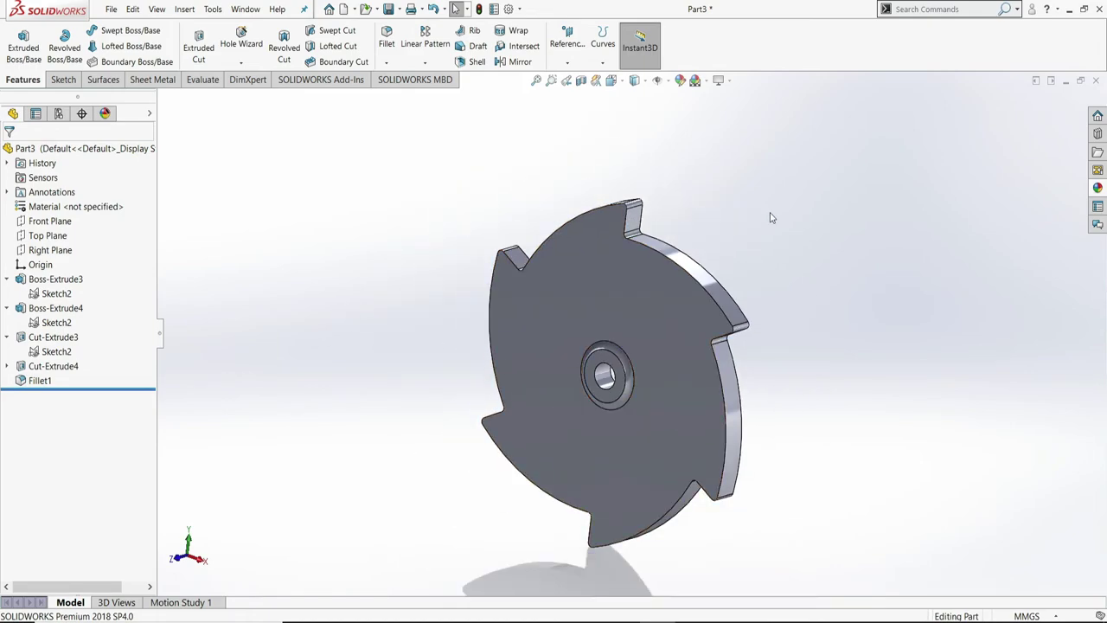
click(695, 80)
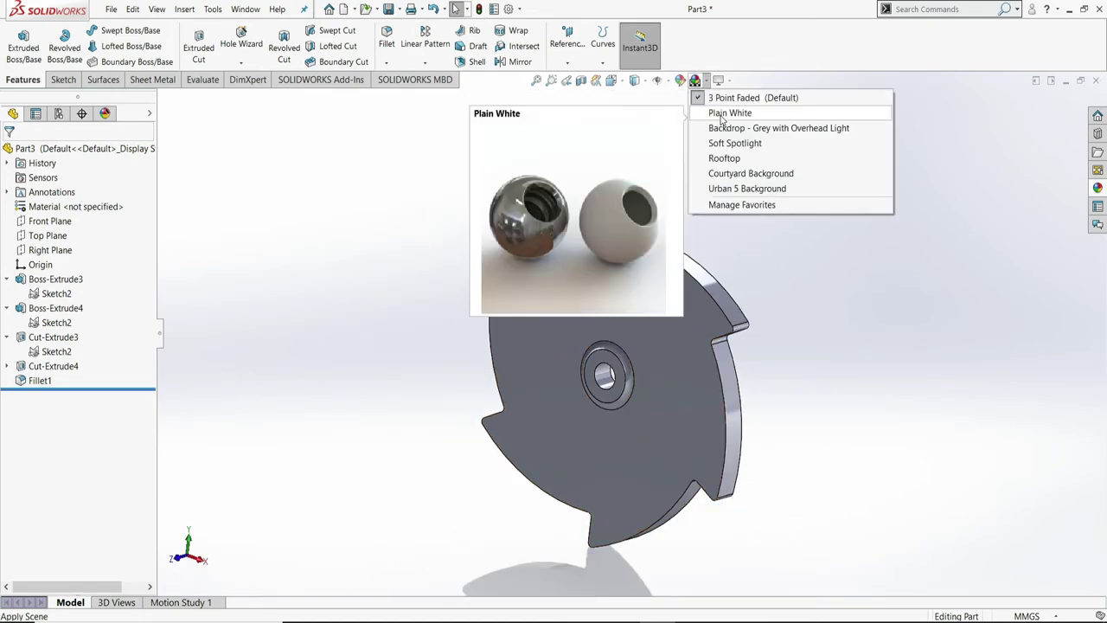
click(722, 121)
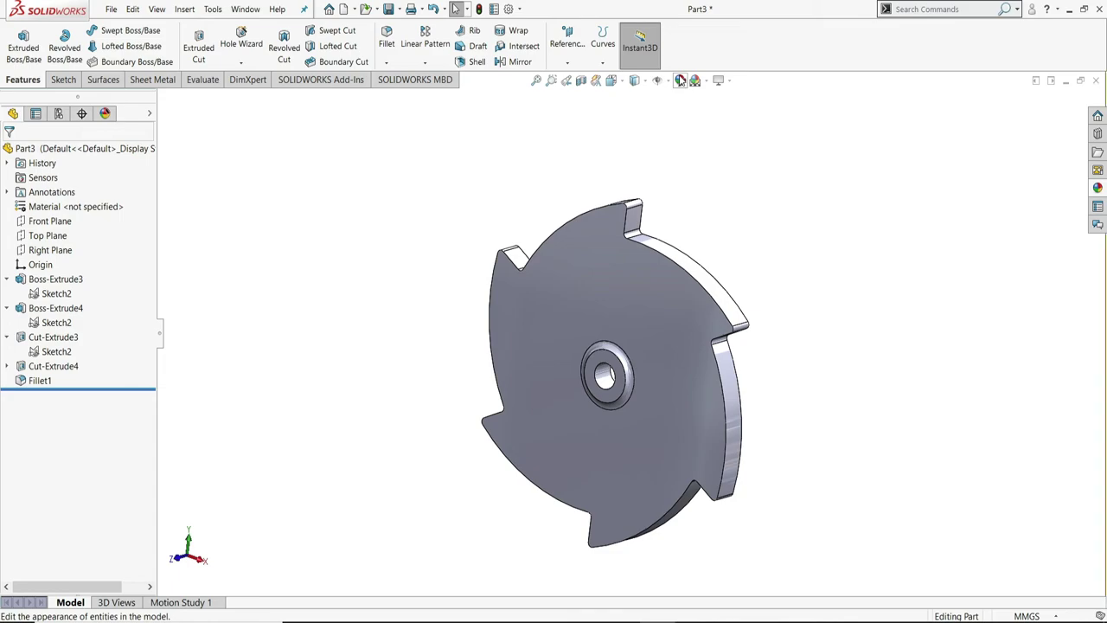
click(682, 81)
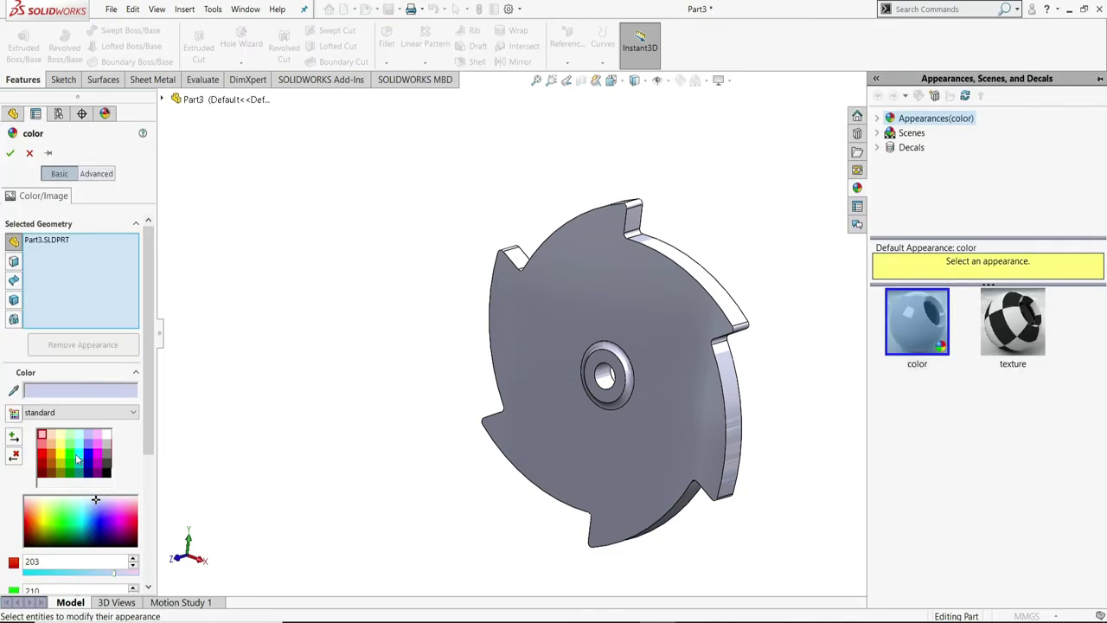
click(76, 459)
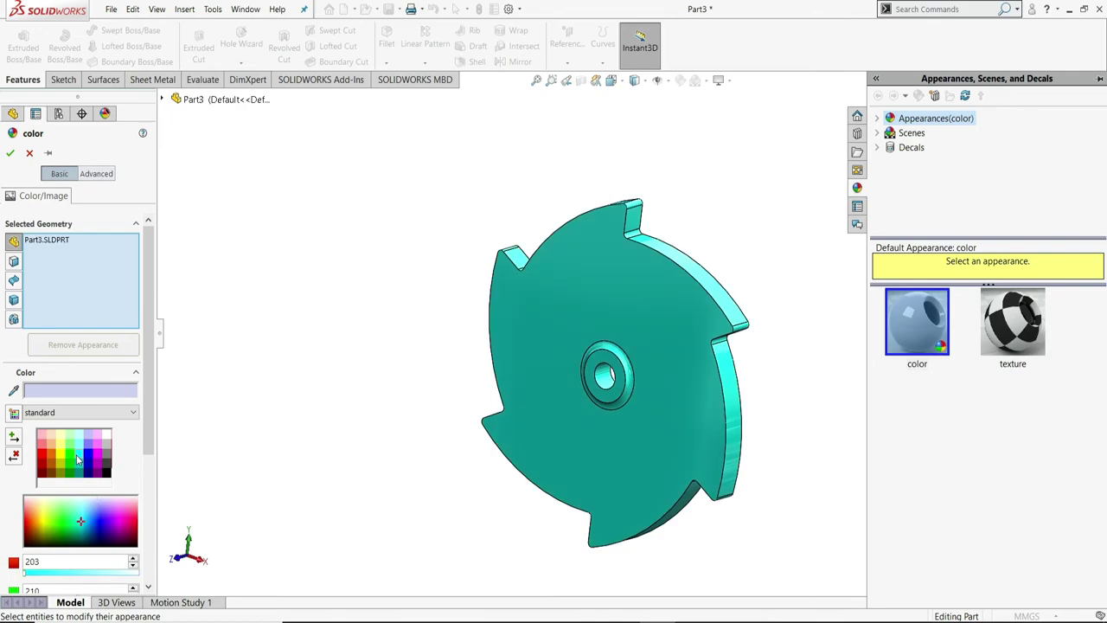
click(9, 154)
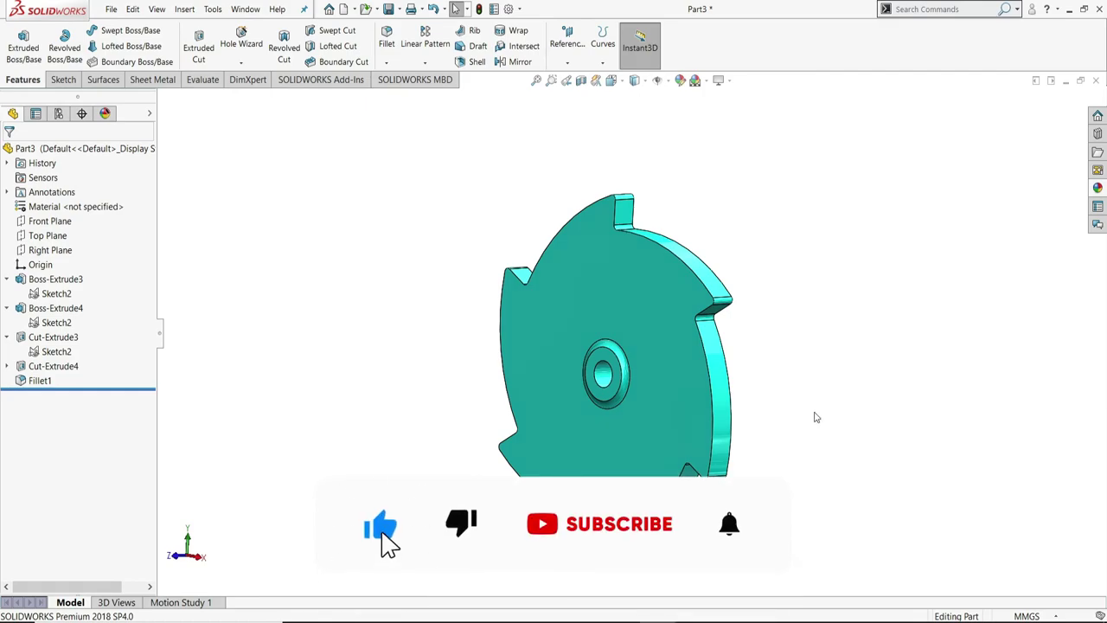
mouse_move(815, 418)
middle_down()
mouse_move(690, 417)
mouse_move(870, 440)
mouse_move(811, 460)
mouse_move(884, 459)
mouse_move(780, 451)
mouse_move(896, 413)
mouse_move(867, 428)
middle_up()
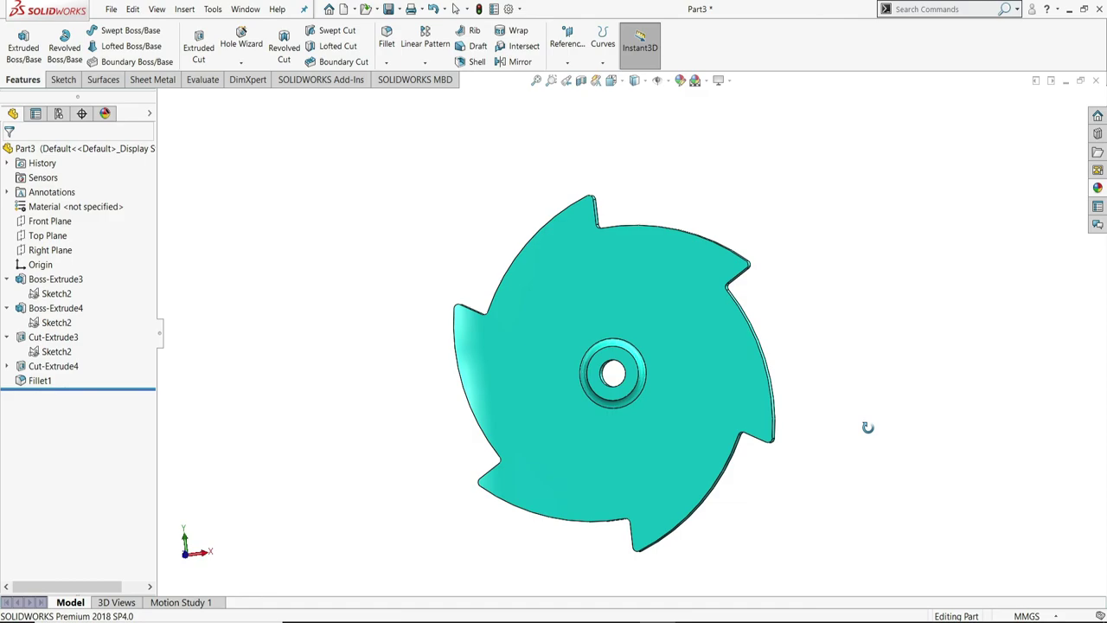